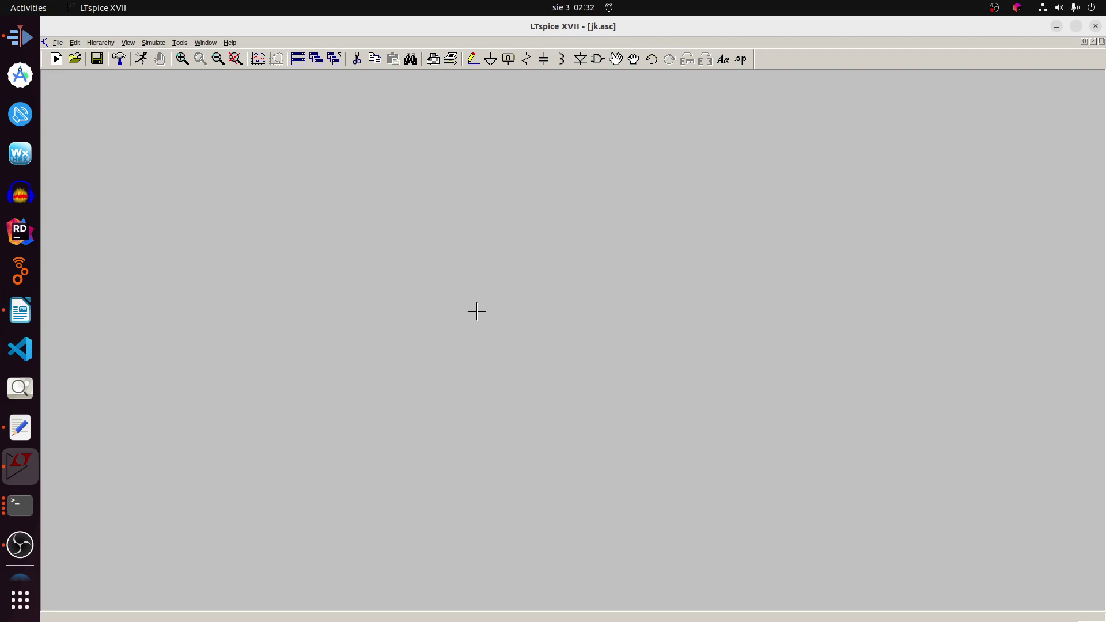
Place sources V1 and V2, each with a ground symbol beneath it.
key("v")
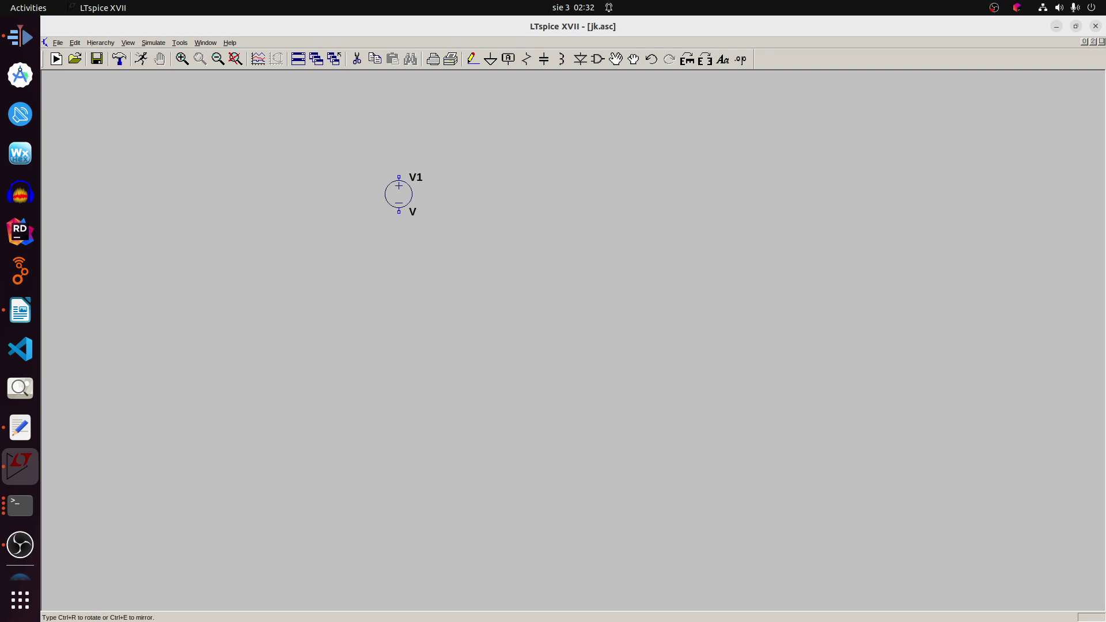
left_click(385, 194)
left_click(385, 454)
key("g")
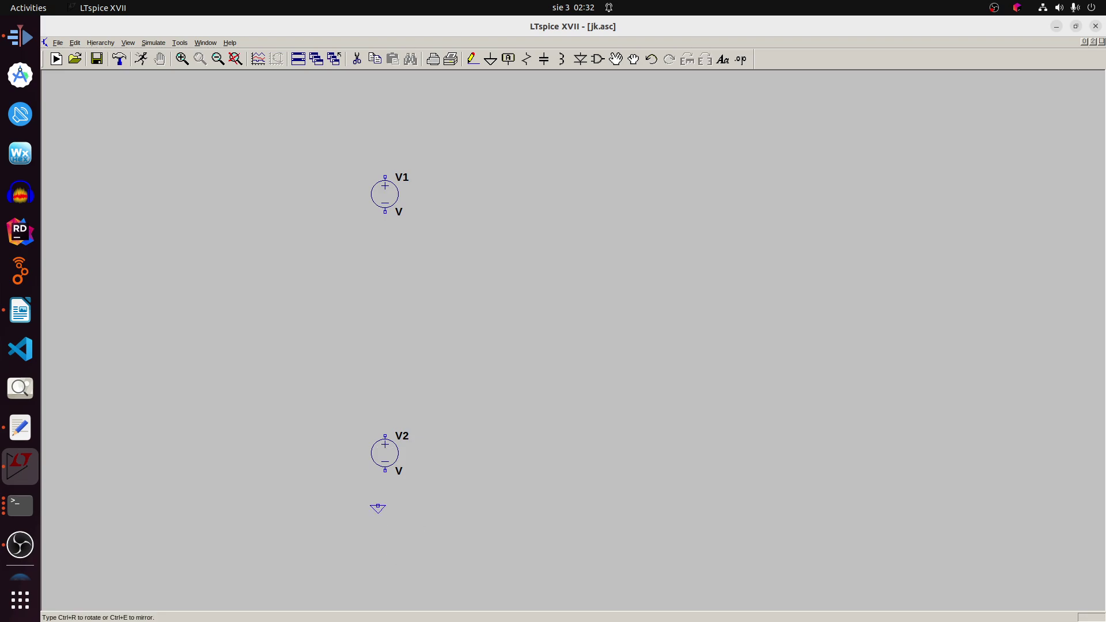
left_click(384, 502)
left_click(391, 235)
key("Escape")
Add source V3 between V1 and V2 with its own ground symbol.
key("v")
left_click(476, 333)
key("Escape")
key("g")
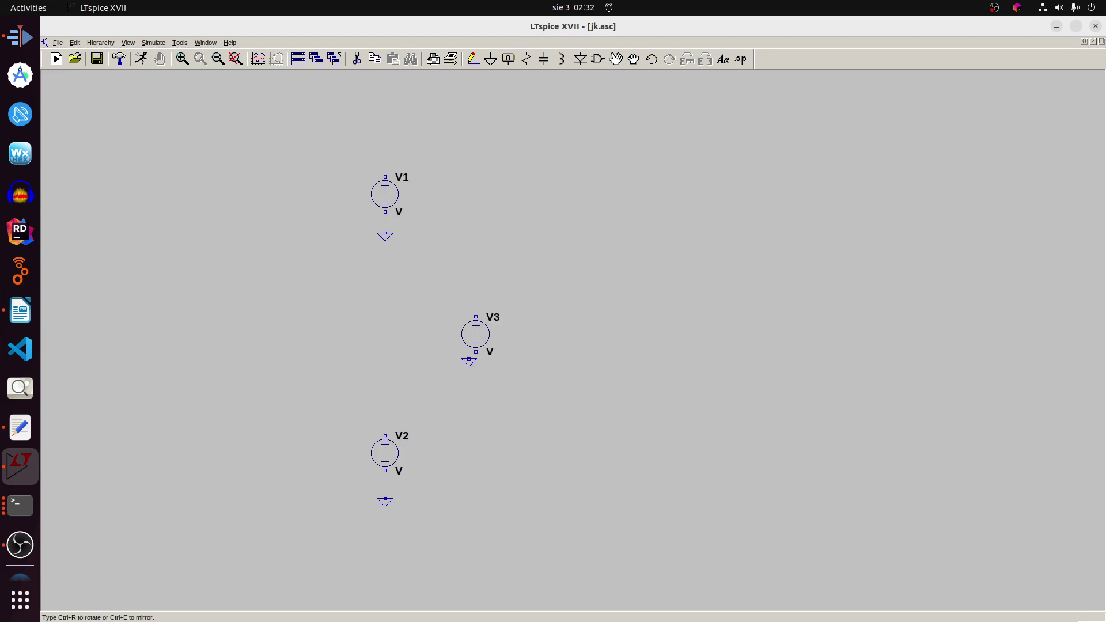
left_click(476, 374)
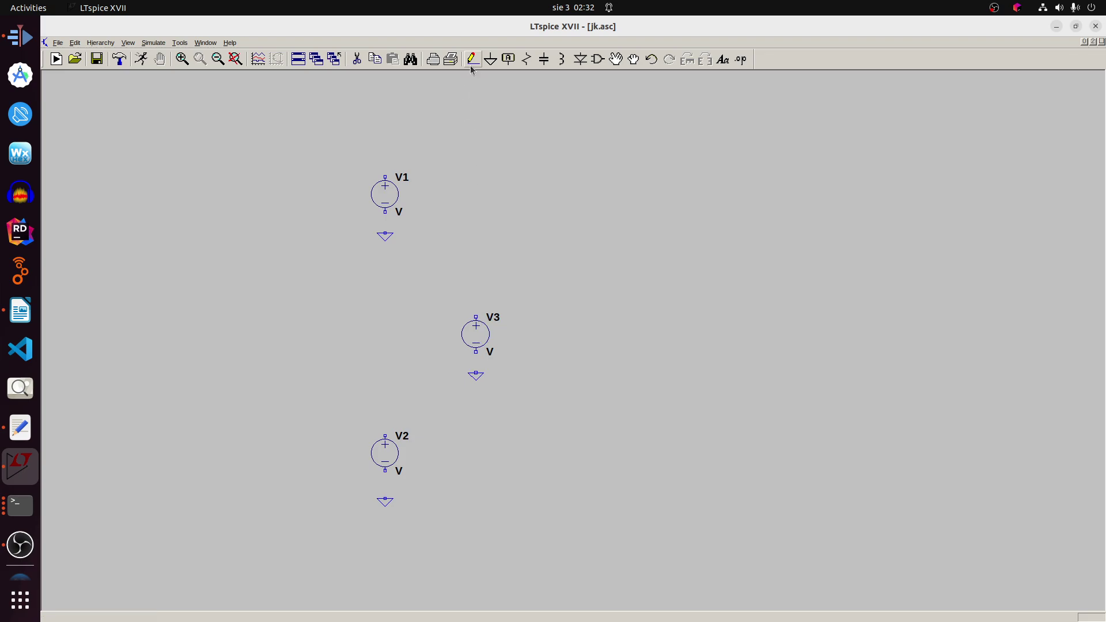
Put a J net label above V1 and a K label above V2.
key("F4")
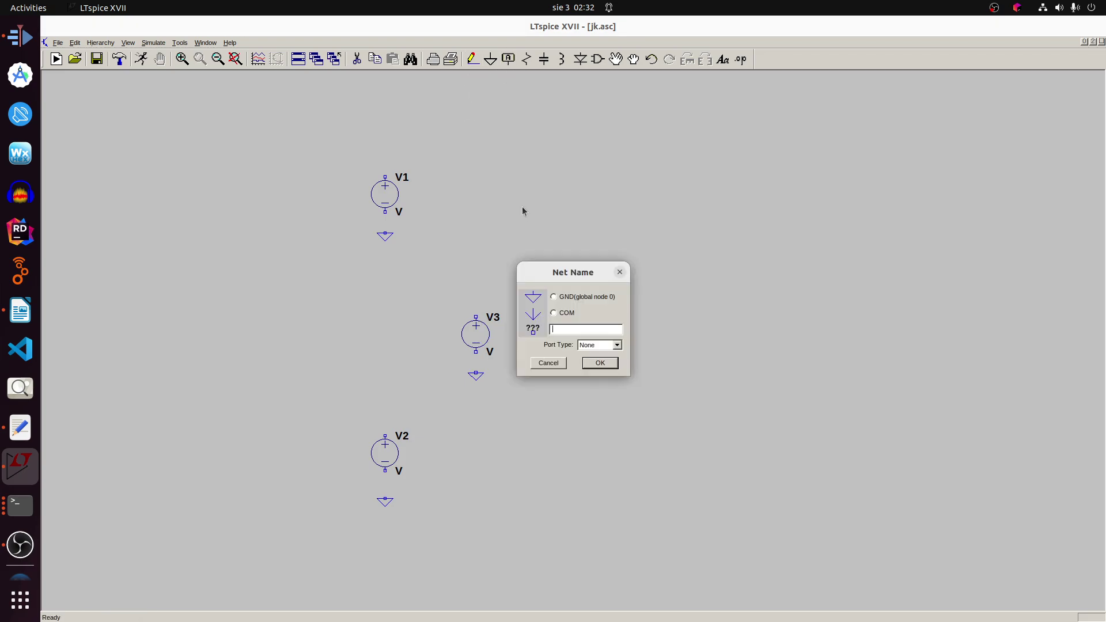
type("J")
key("Return")
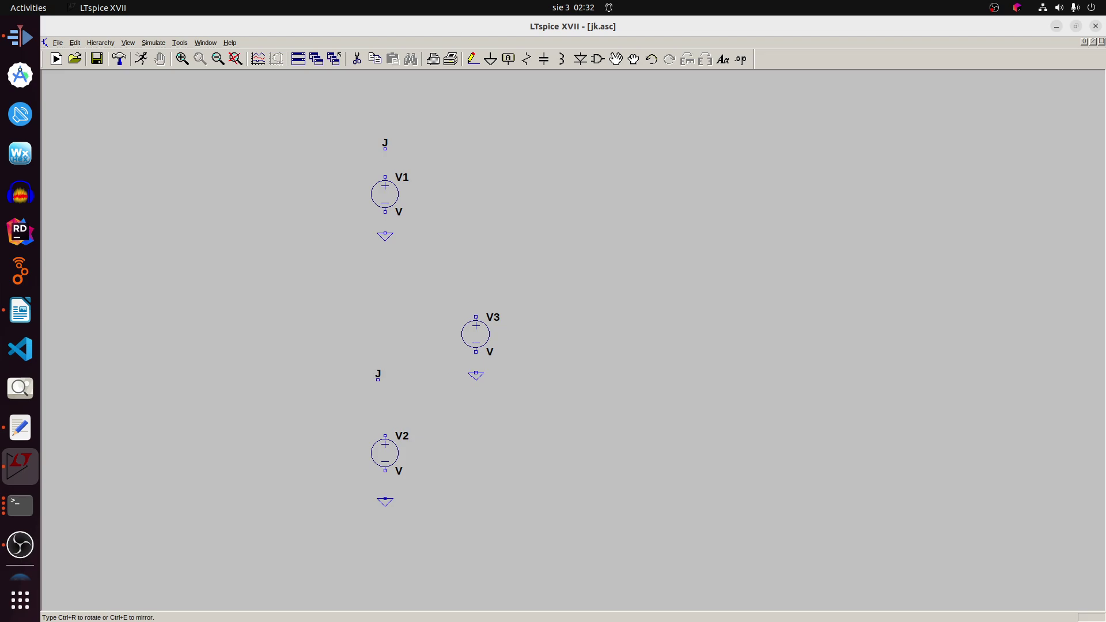
left_click(385, 410)
right_click(385, 409)
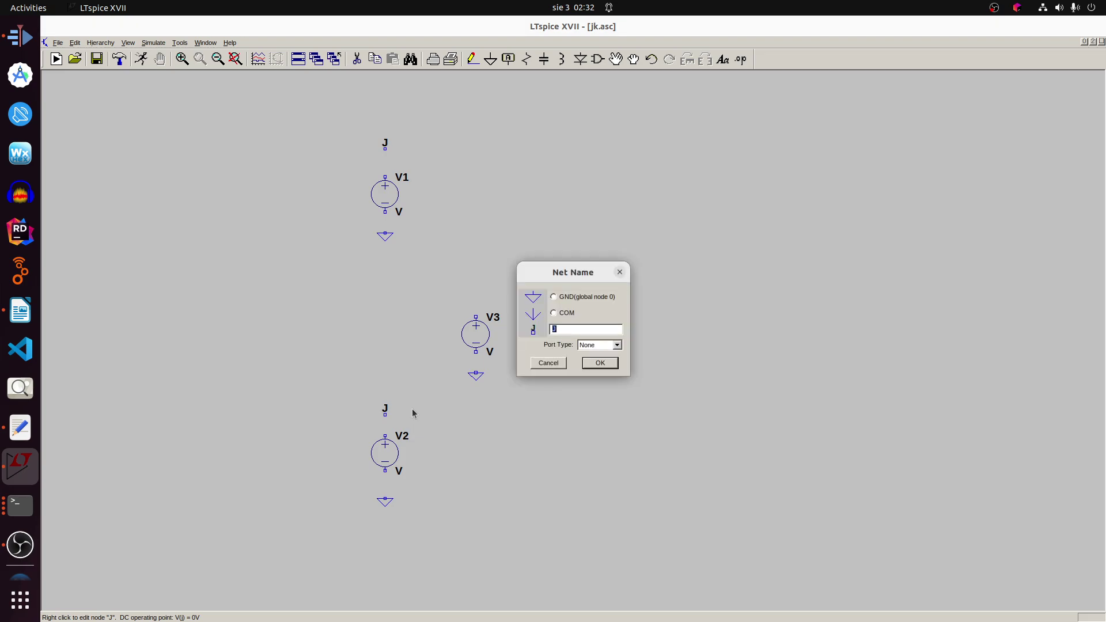
type("K")
key("Return")
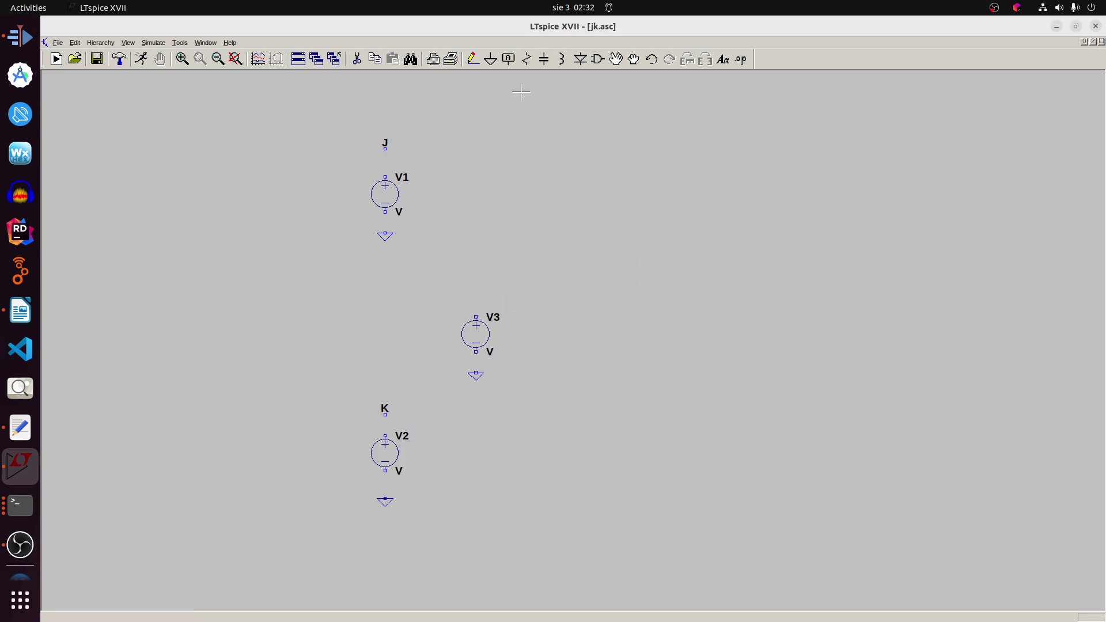
Add a CLK net label above V3.
left_click(509, 59)
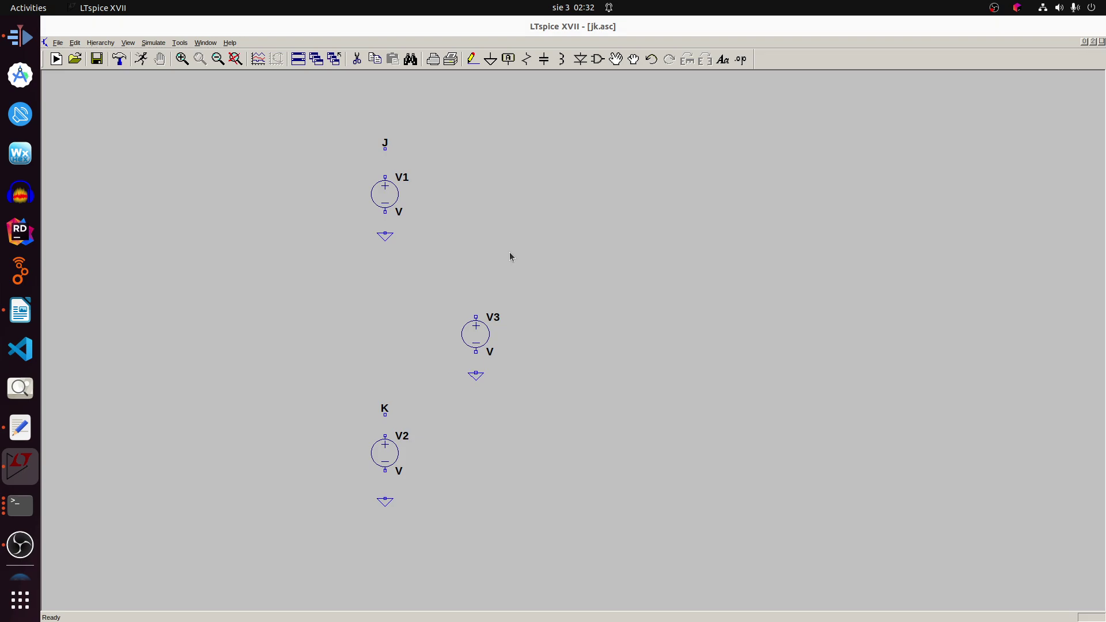
key("F4")
type("CLK")
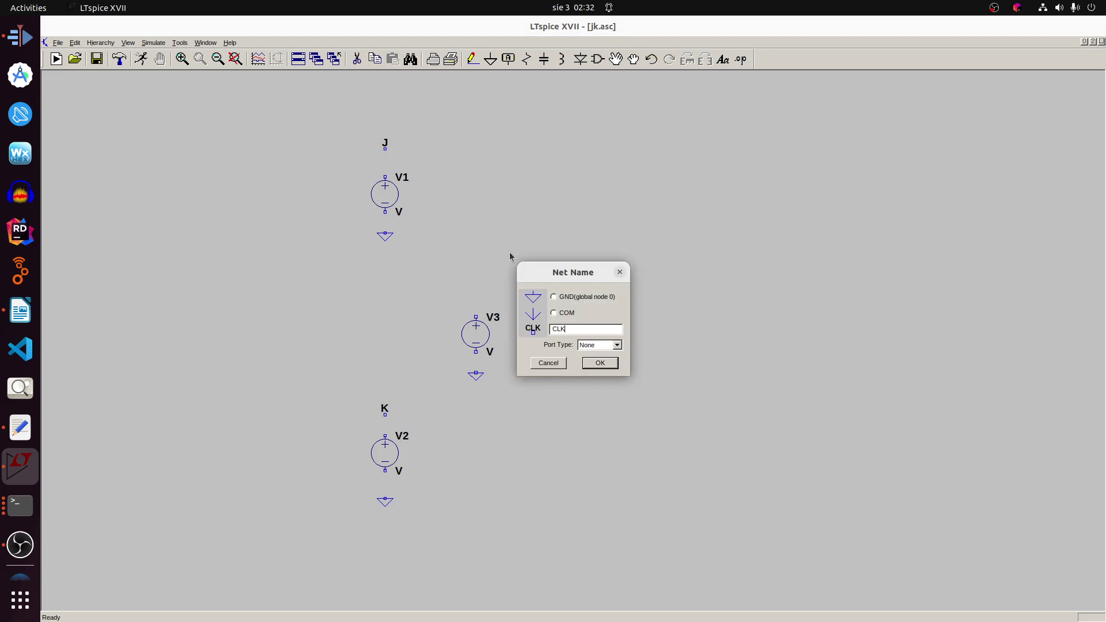
key("Return")
left_click(475, 294)
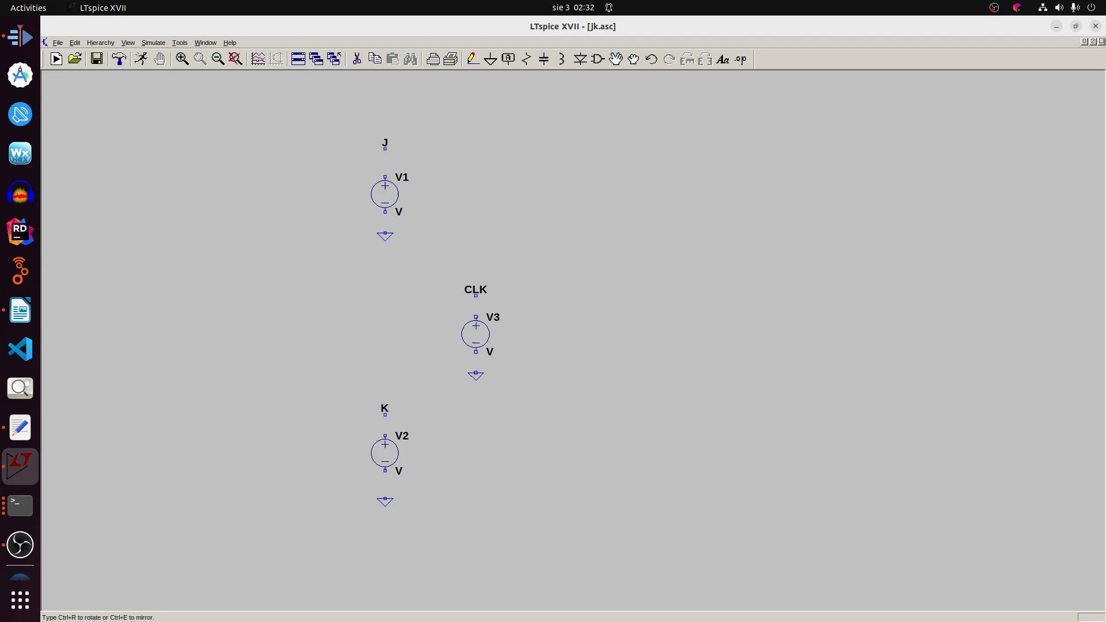
Wire V1 to the J label and V2 to K, and both to their grounds.
left_click(472, 59)
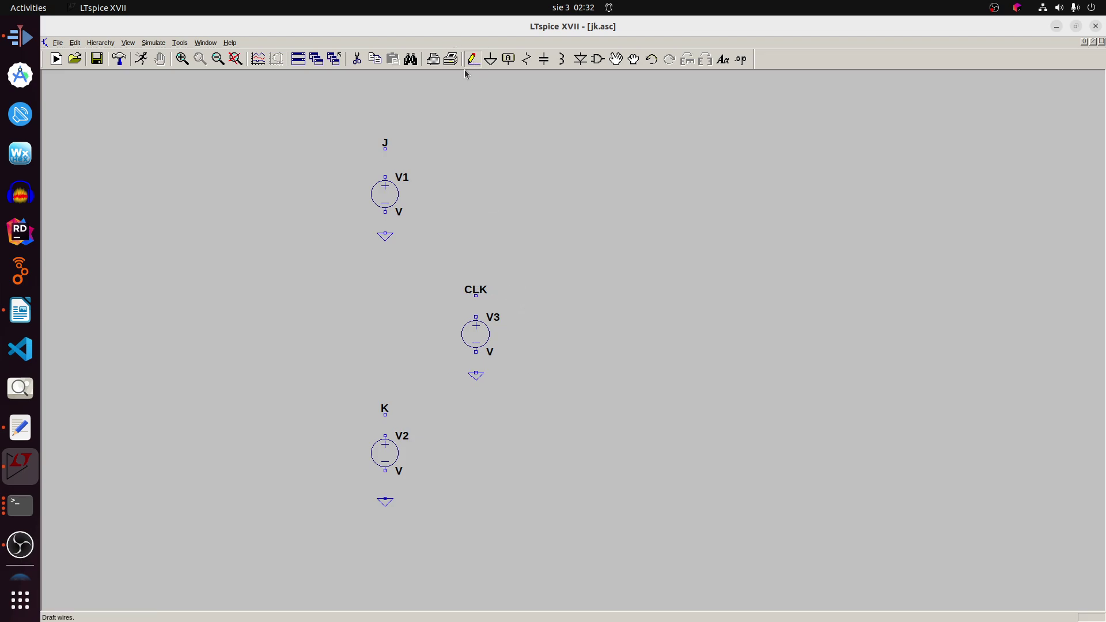
left_click(384, 147)
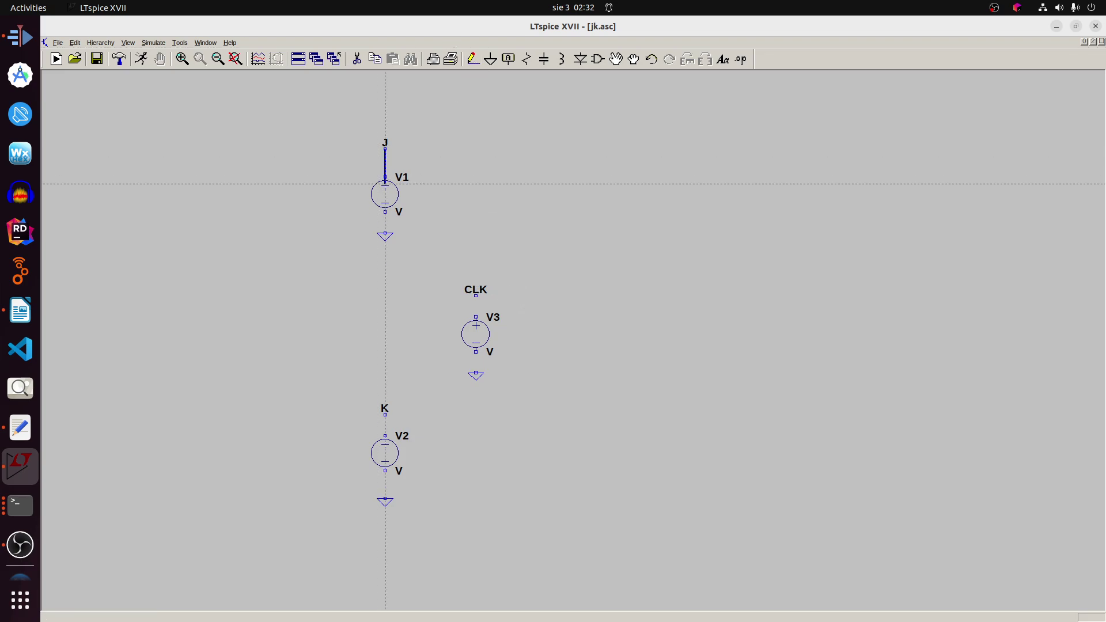
left_click(384, 177)
left_click(385, 212)
left_click(385, 232)
key("ctrl+r")
left_click(384, 499)
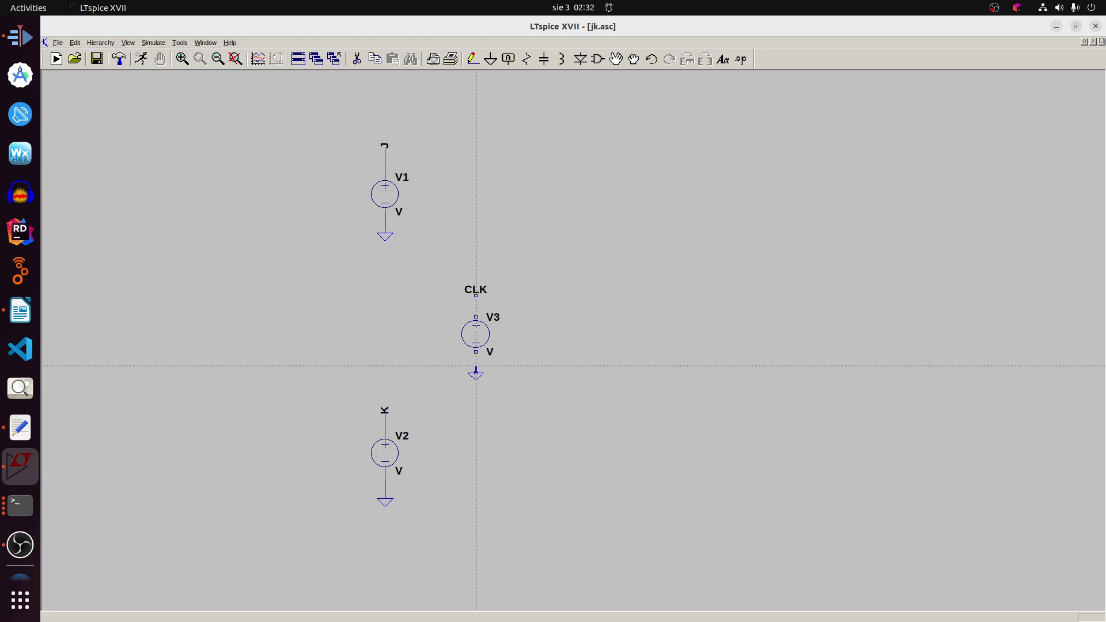
Wire V3 down to its ground and up to the CLK label.
left_click(476, 372)
left_click(476, 350)
left_click(477, 296)
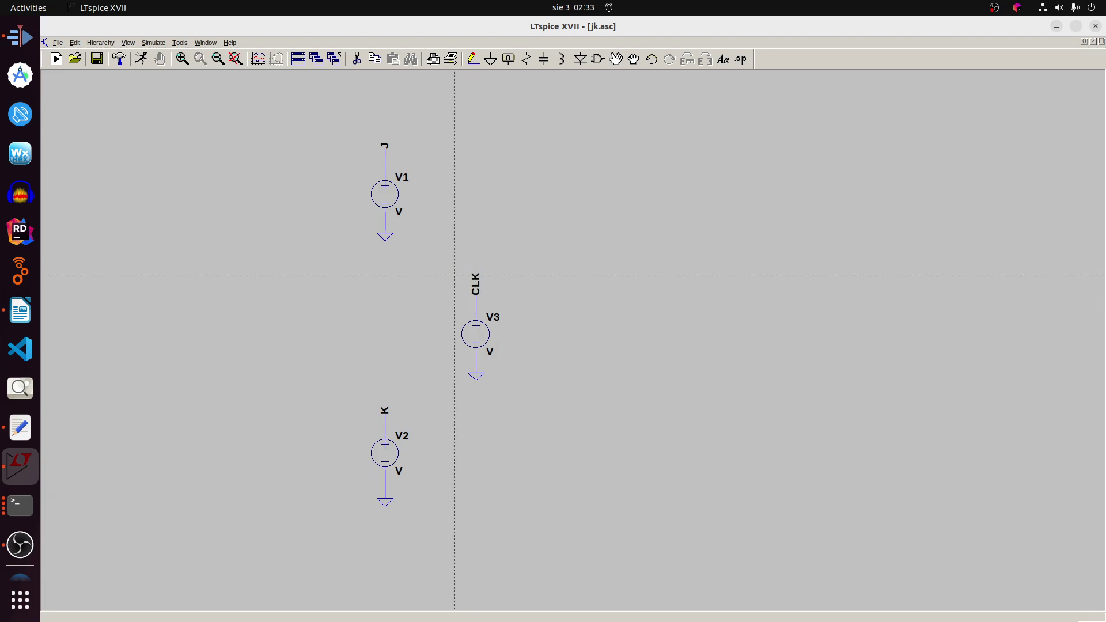
key("Escape")
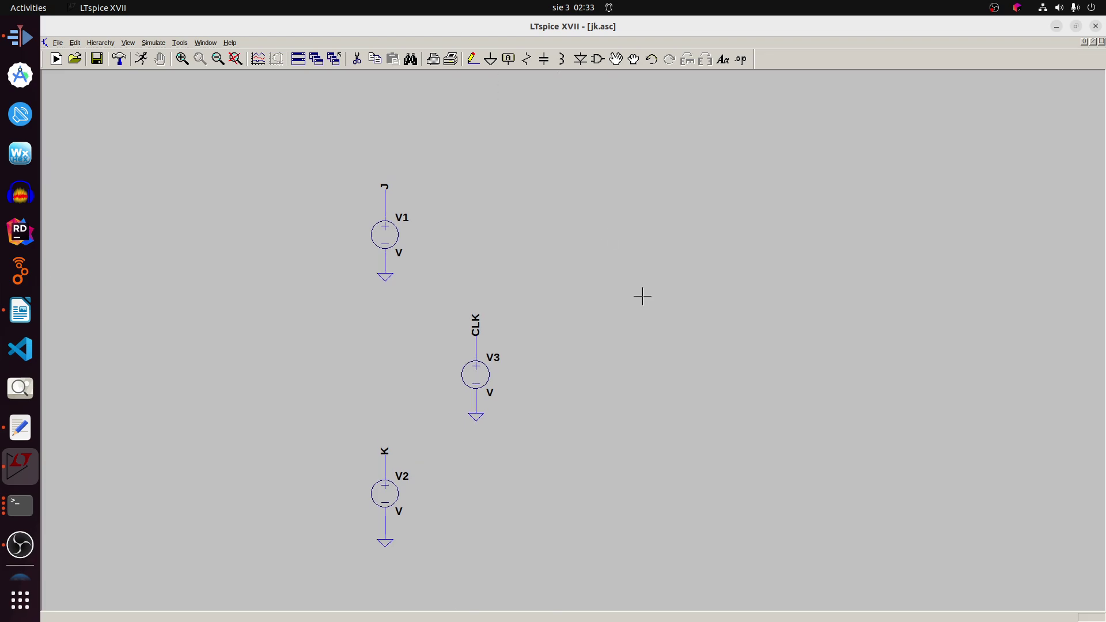
left_click_drag(641, 294, 540, 147)
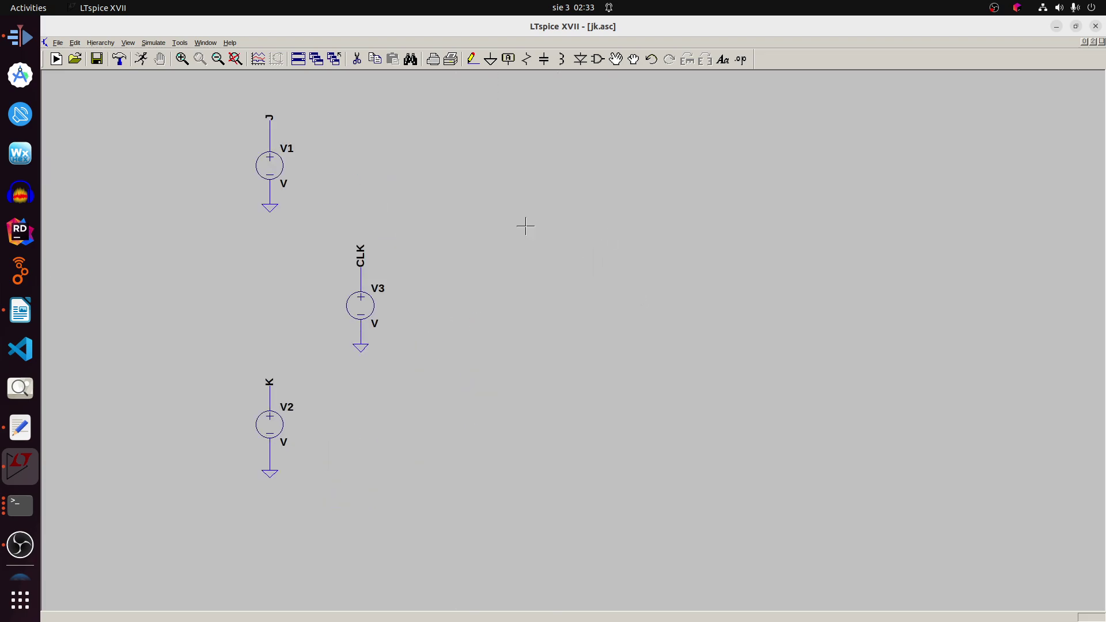
Place NAND gates in a 2×2 grid: A1 and A4 on the left, A2 and A3 on the right.
left_click(599, 58)
type("nan")
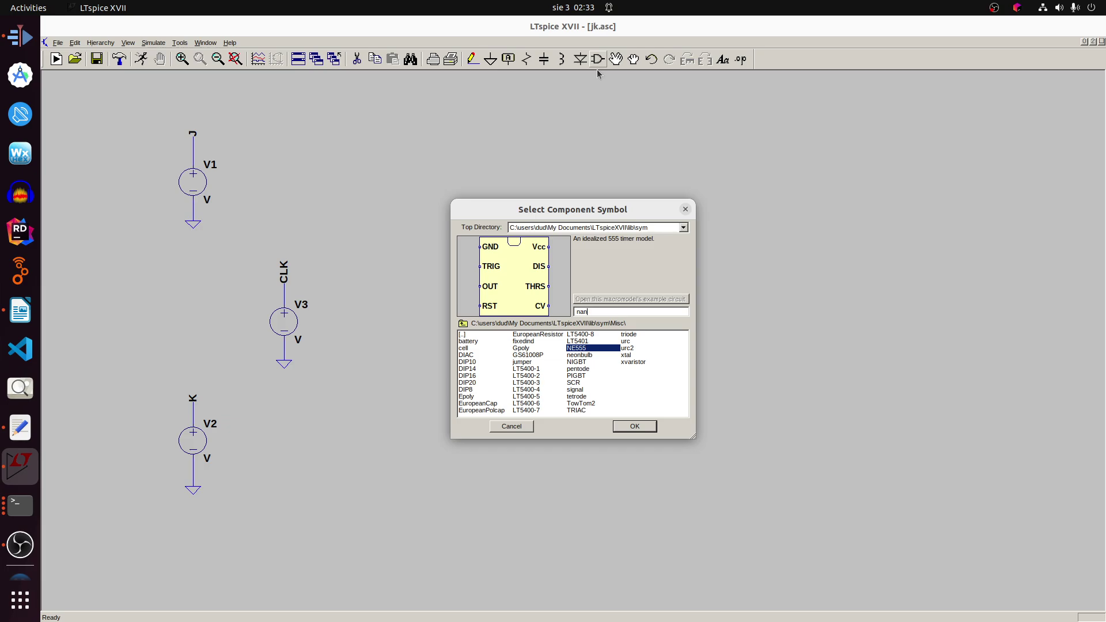
type("an")
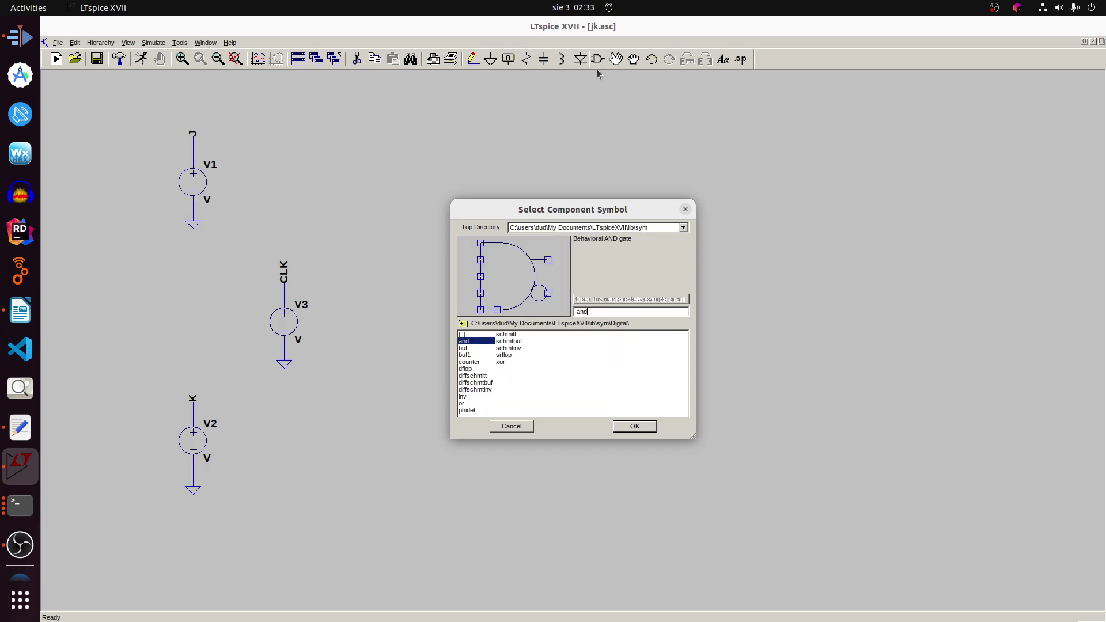
key("Return")
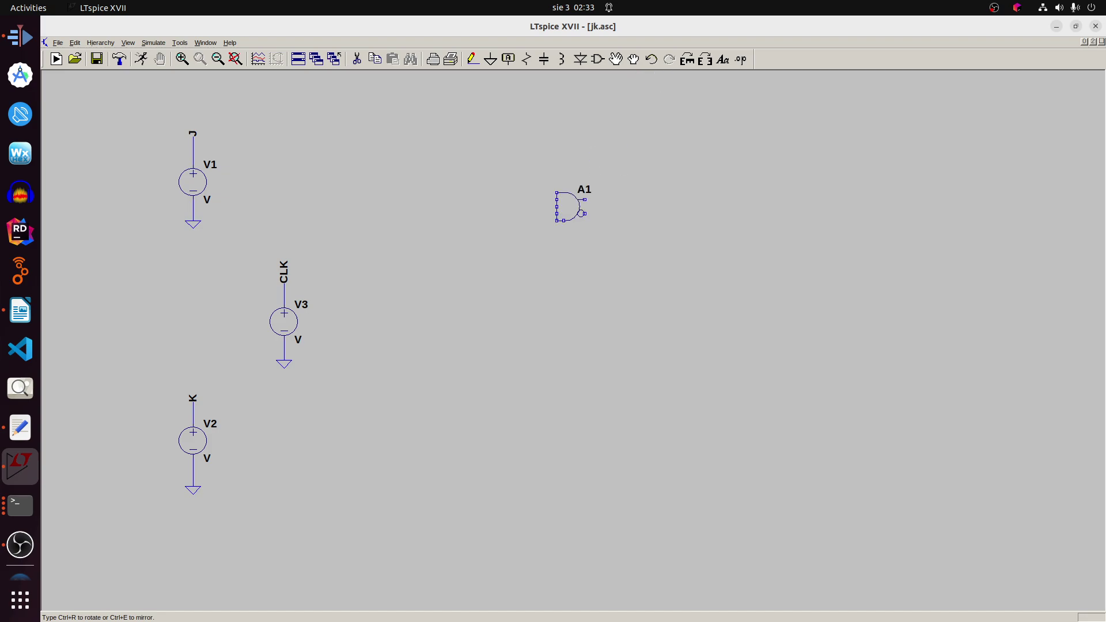
left_click(543, 234)
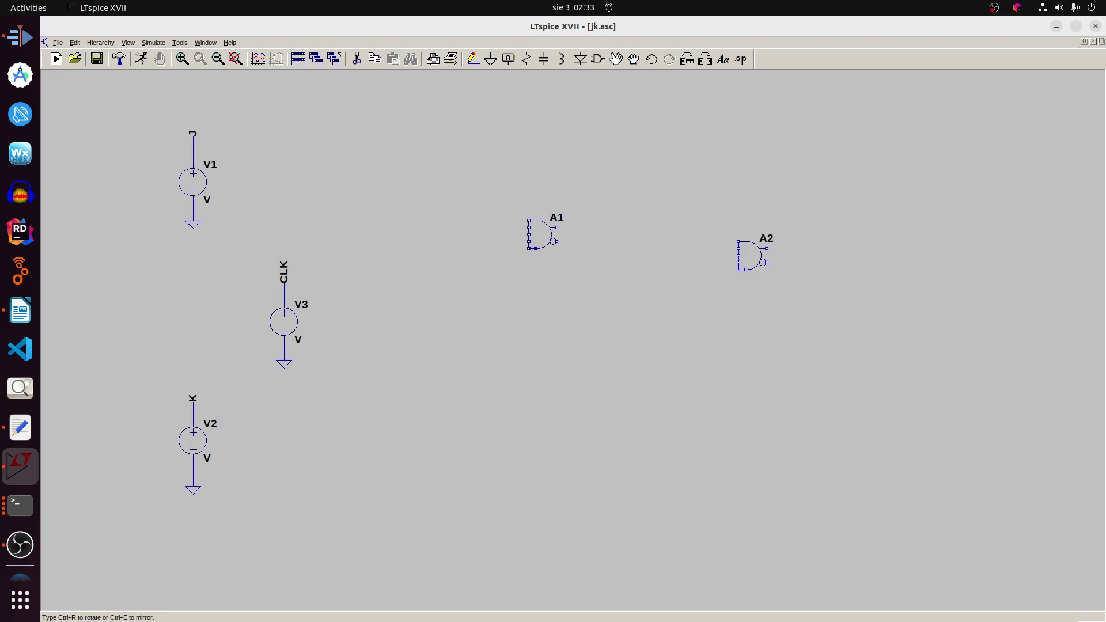
left_click(752, 246)
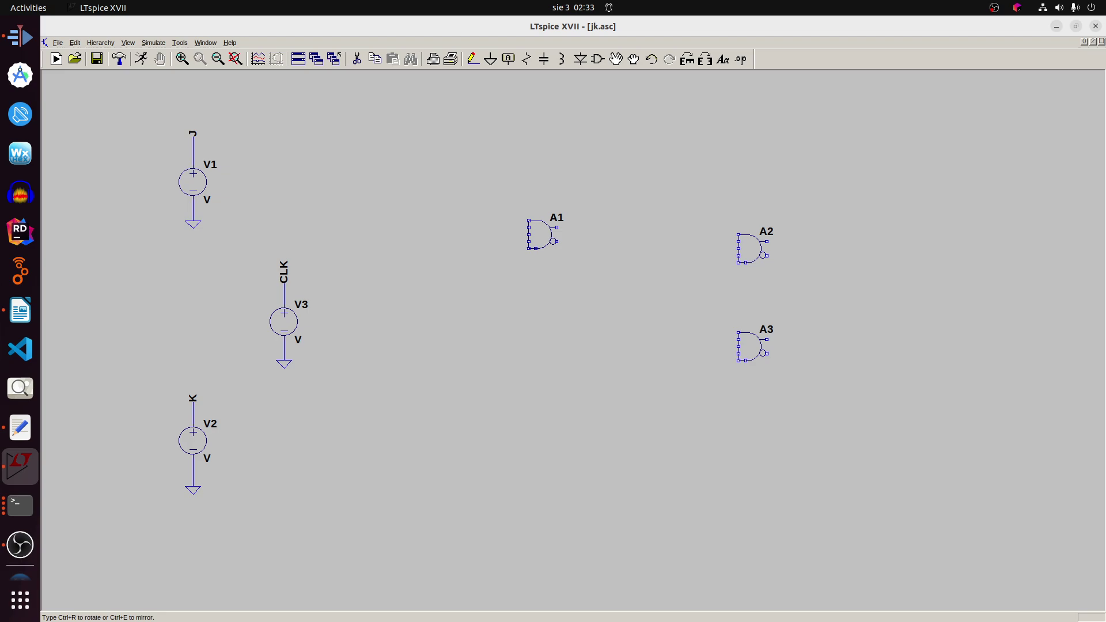
left_click(753, 346)
left_click(543, 339)
key("Escape")
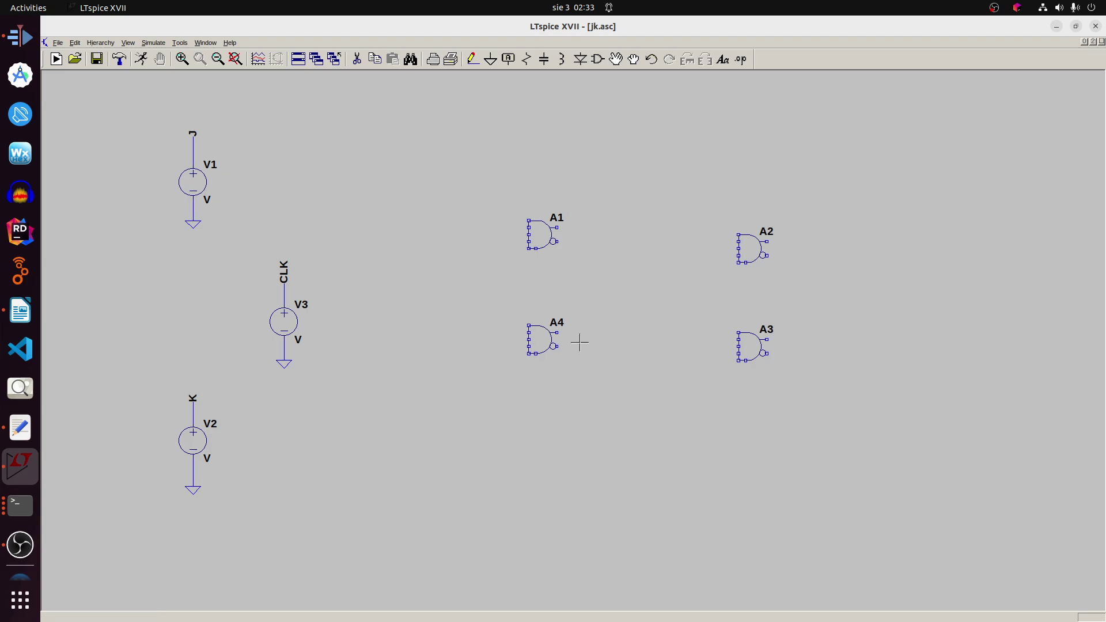
left_click_drag(699, 388, 662, 374)
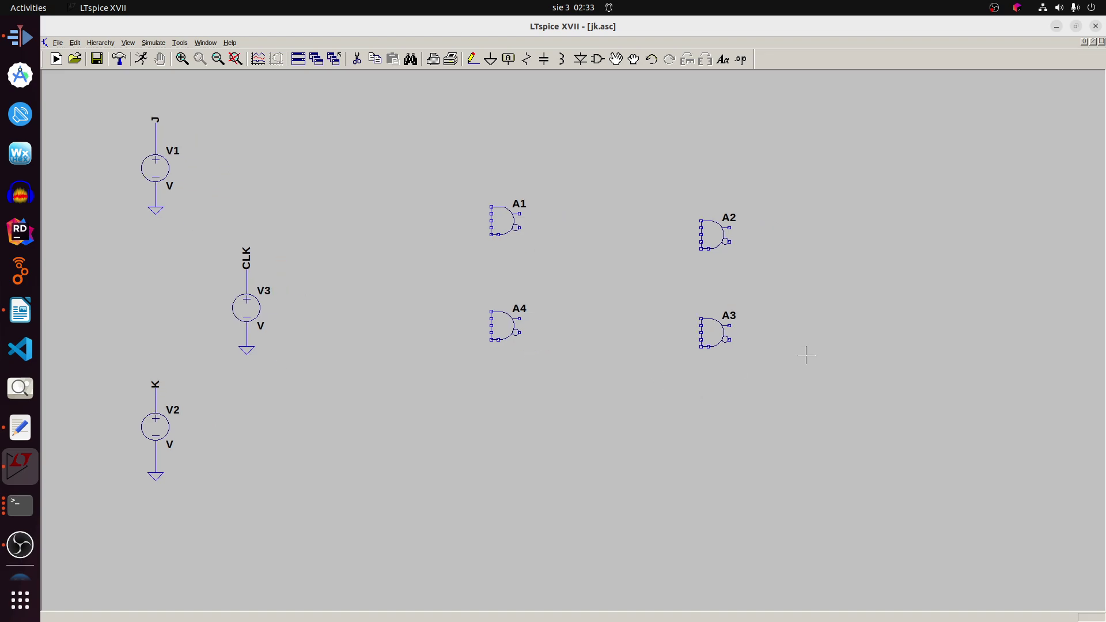
Place Q labels right of A2 and A3, renaming the lower one to Q̄.
left_click(509, 59)
key("Escape")
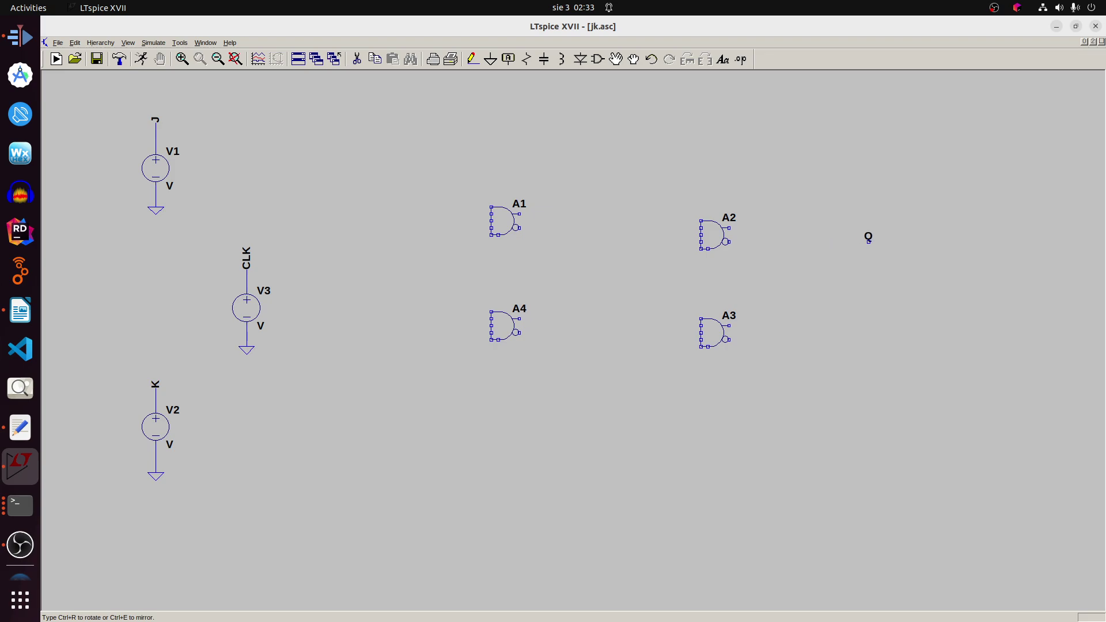
left_click(883, 236)
left_click(883, 334)
key("Escape")
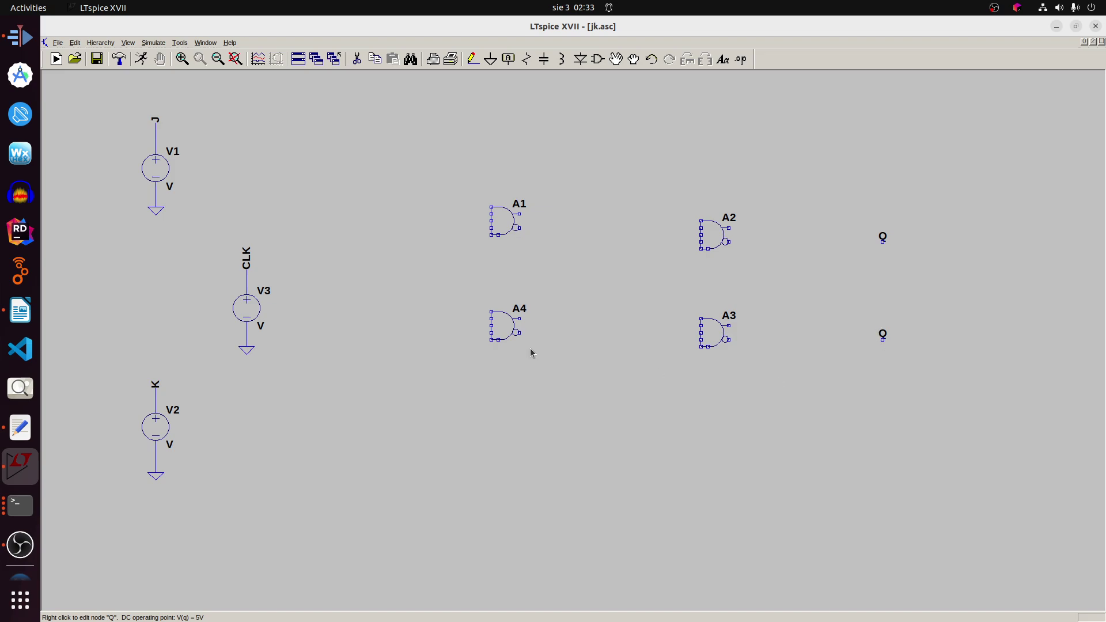
key("F4")
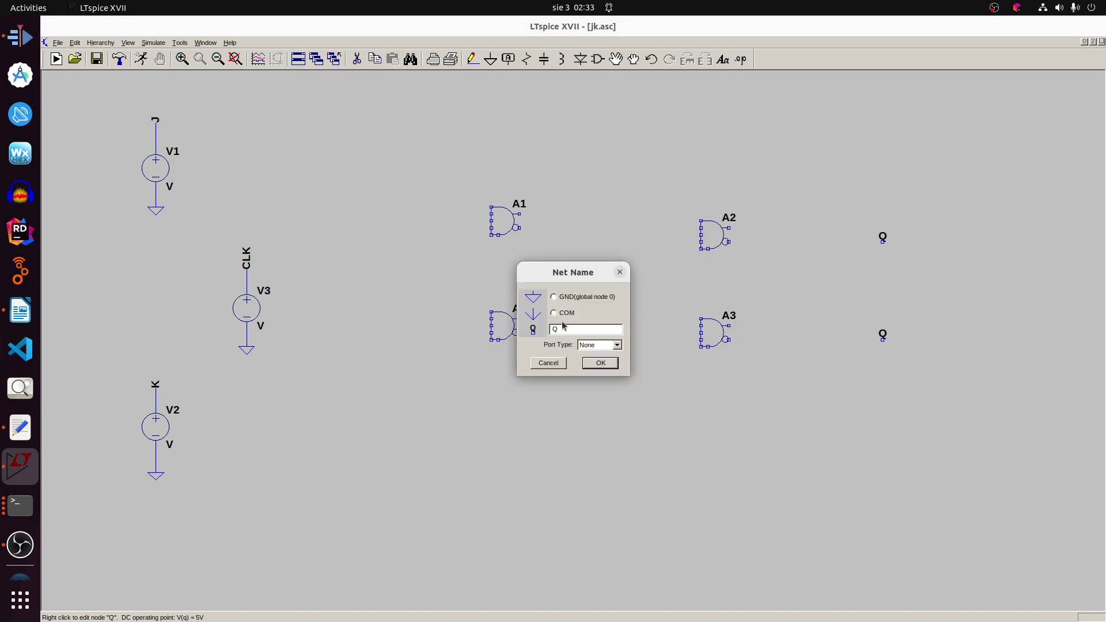
type("_")
key("Return")
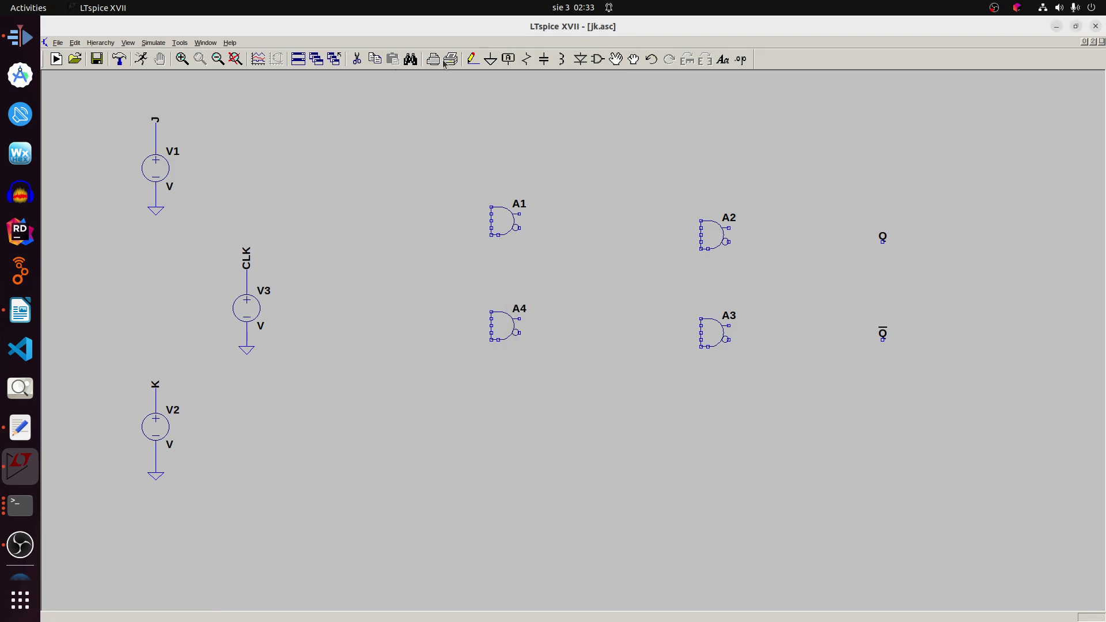
Wire A2's output to the Q label and A3's output to Q̄.
left_click(471, 59)
left_click(729, 241)
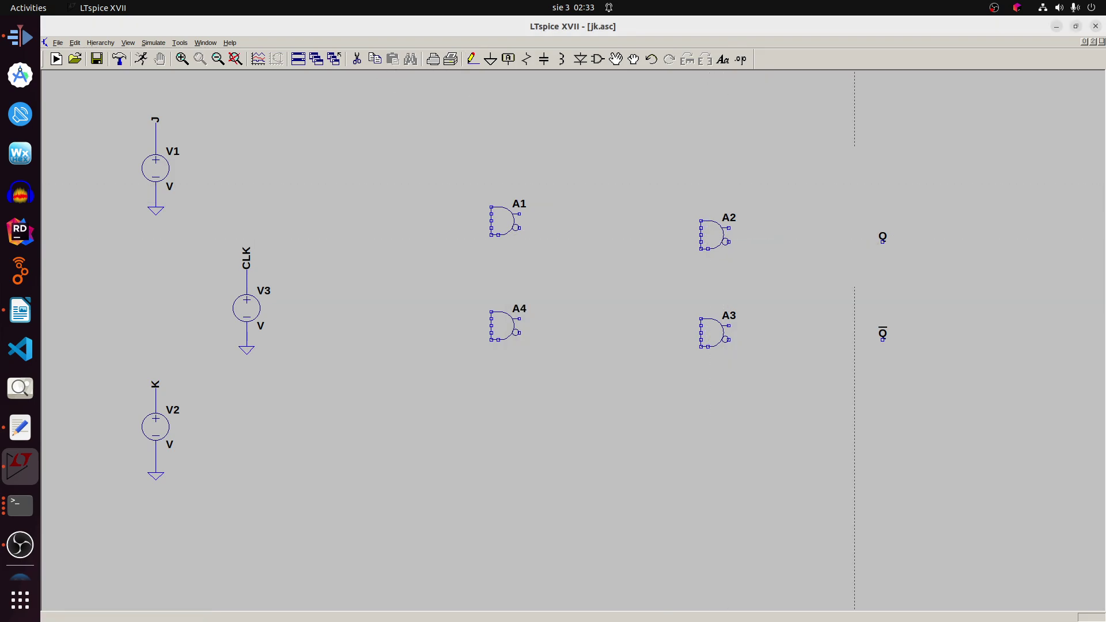
left_click(883, 241)
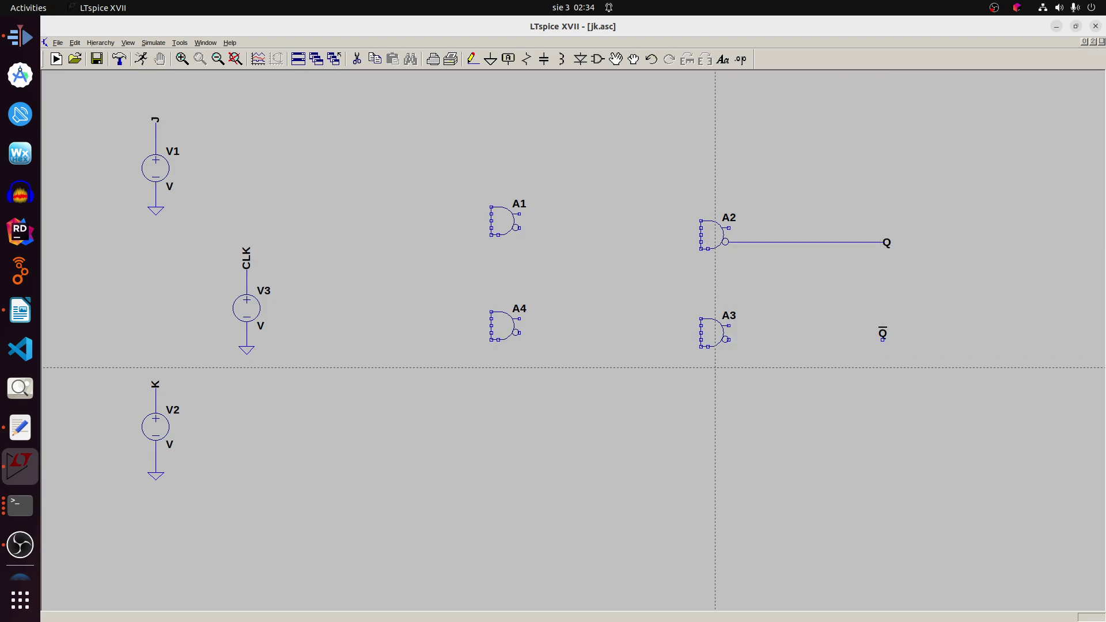
left_click(728, 338)
left_click(882, 338)
key("Escape")
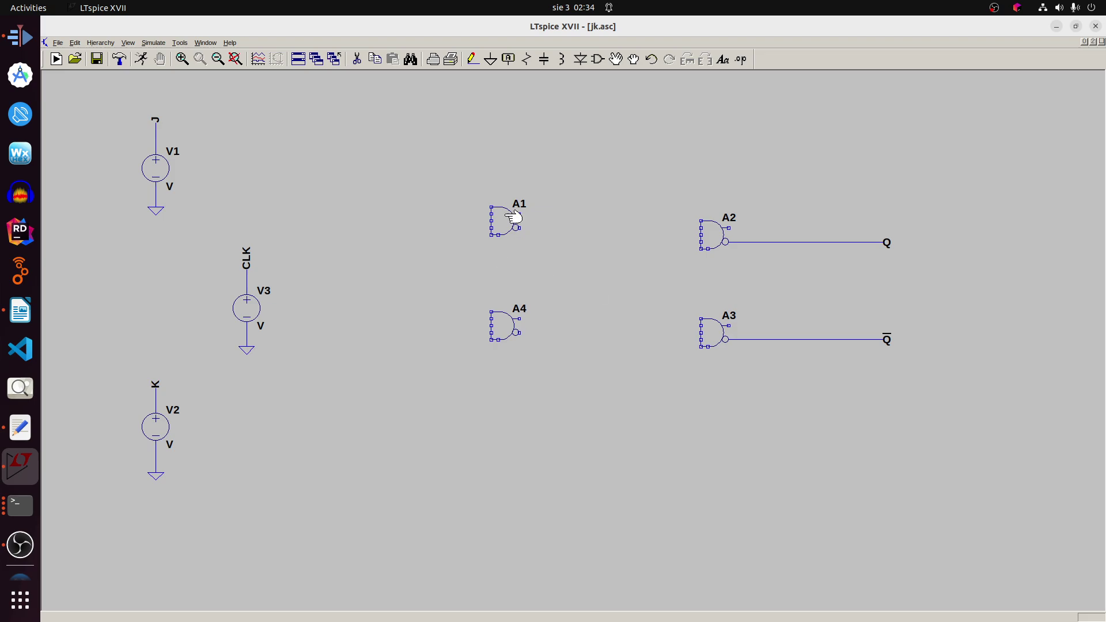
Connect A1's output to A2's input and A4's output to A3's input.
left_click(491, 59)
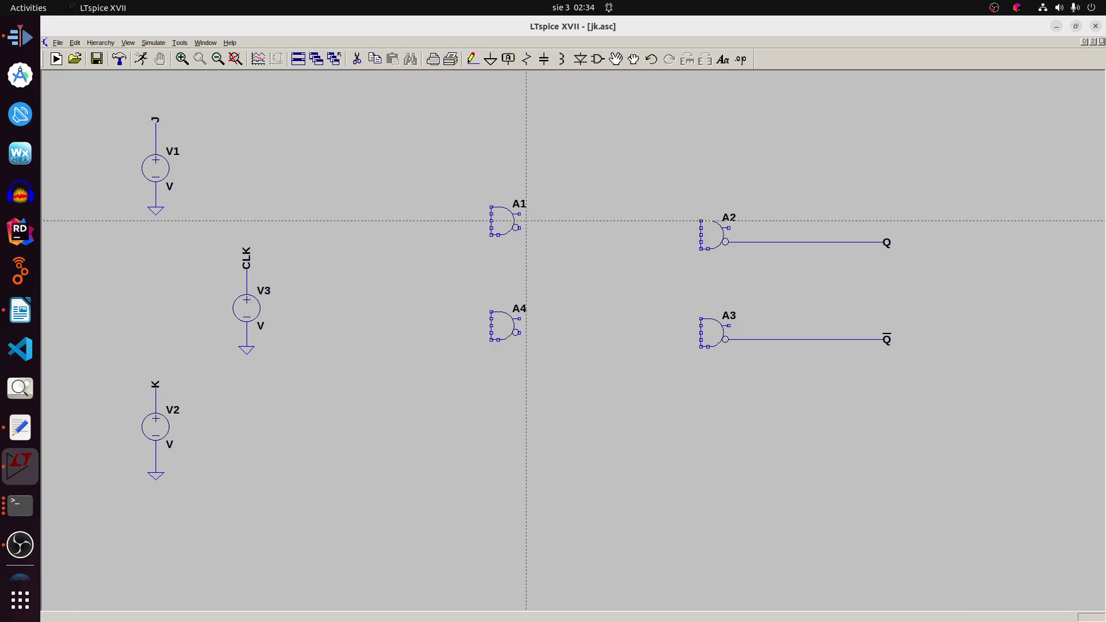
left_click(519, 228)
left_click(702, 228)
left_click(519, 333)
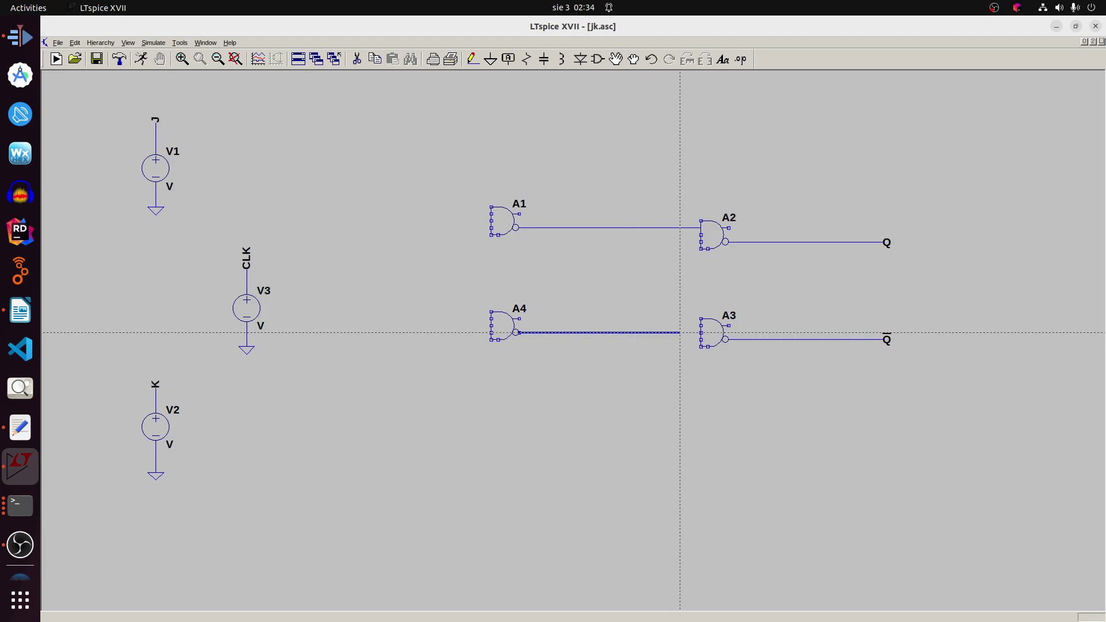
right_click(701, 332)
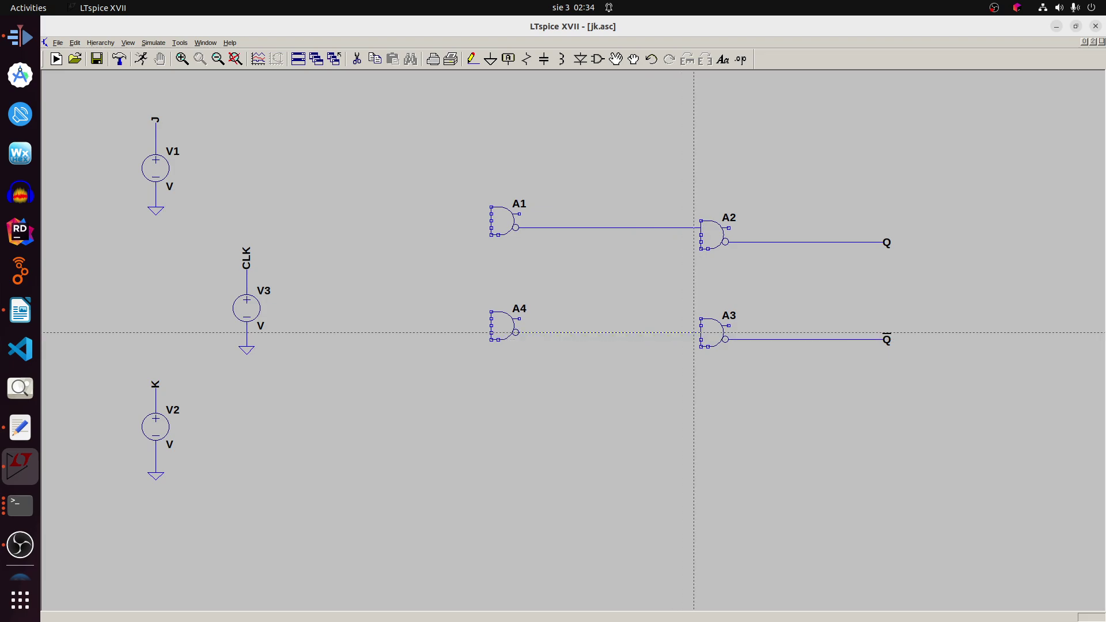
left_click(701, 331)
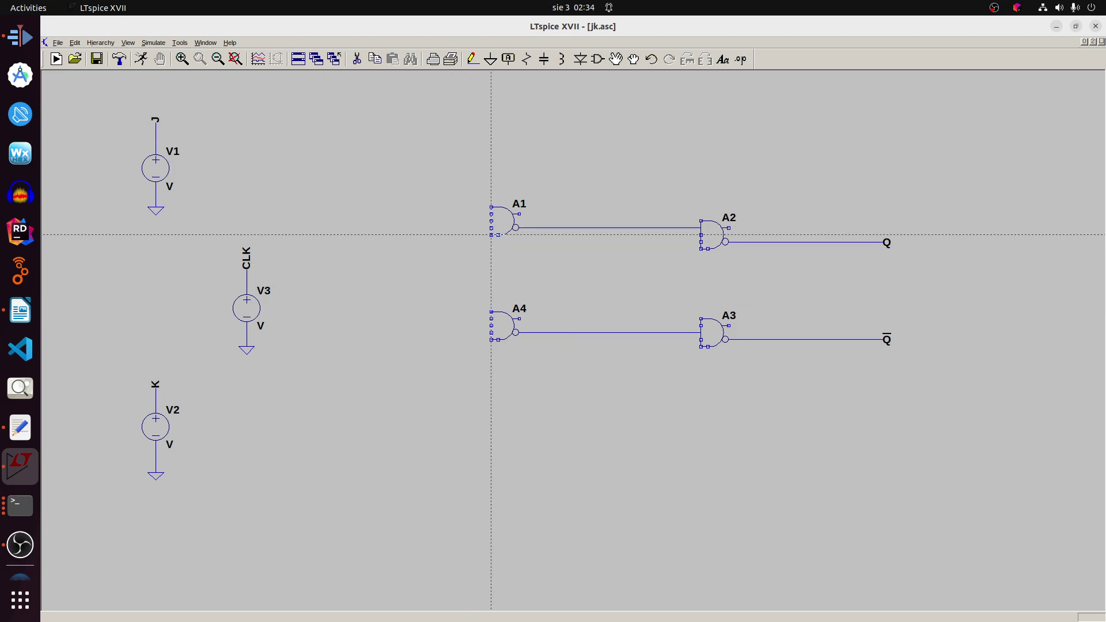
Run a wire looping left from A1's lower input to A4's upper input.
left_click(492, 234)
left_click(442, 234)
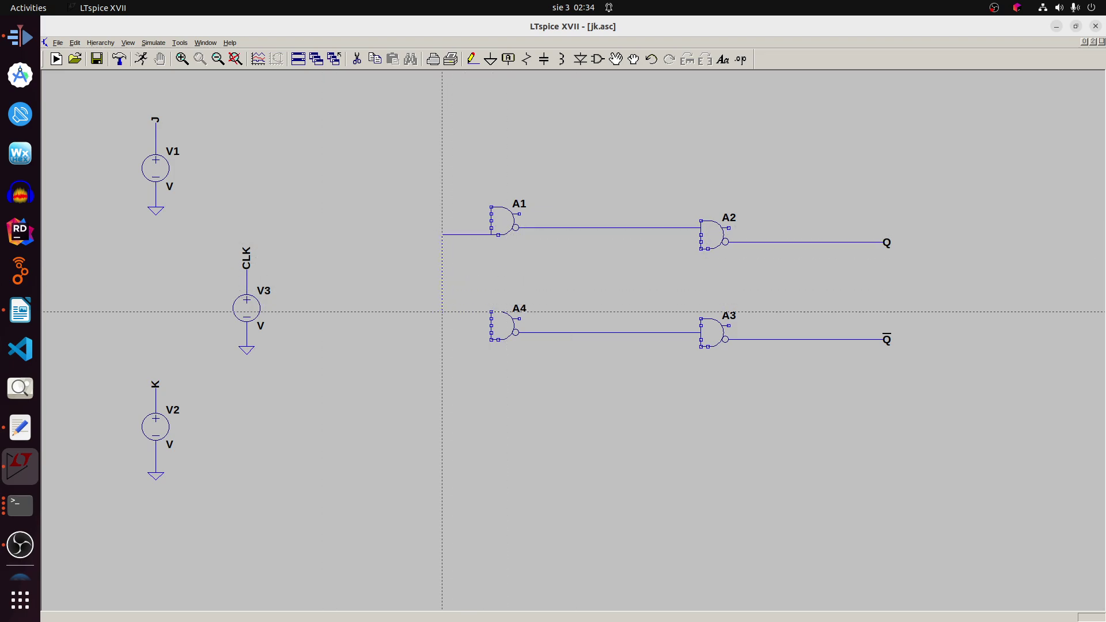
left_click(443, 312)
left_click(491, 311)
key("Escape")
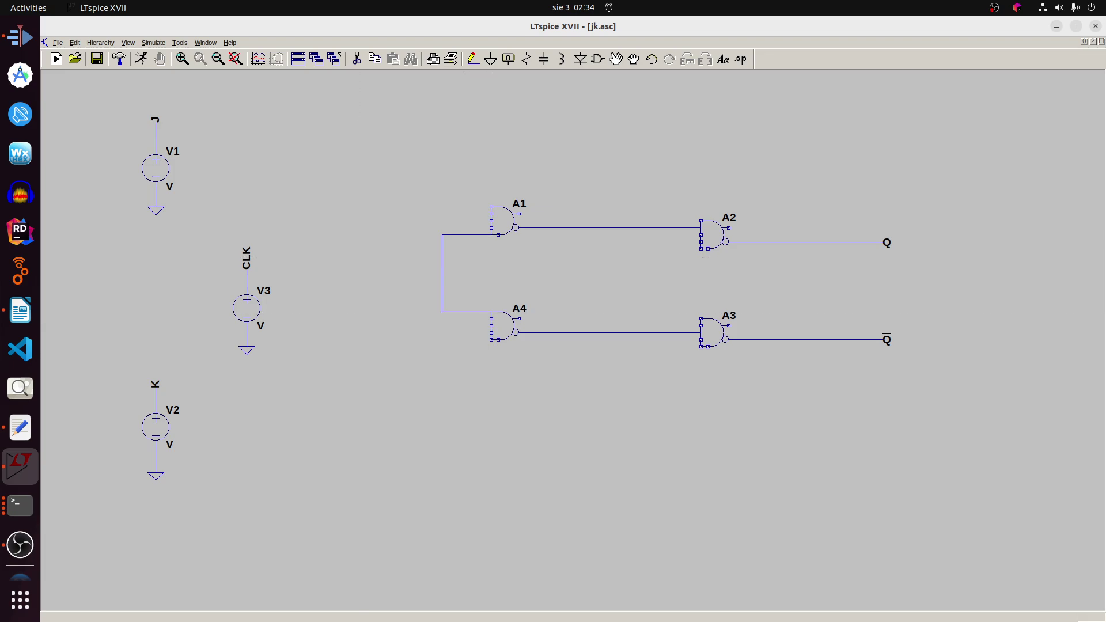
Place a clock label on the left loop wire and correct its name from 'CLk' to 'CLK'.
left_click(510, 61)
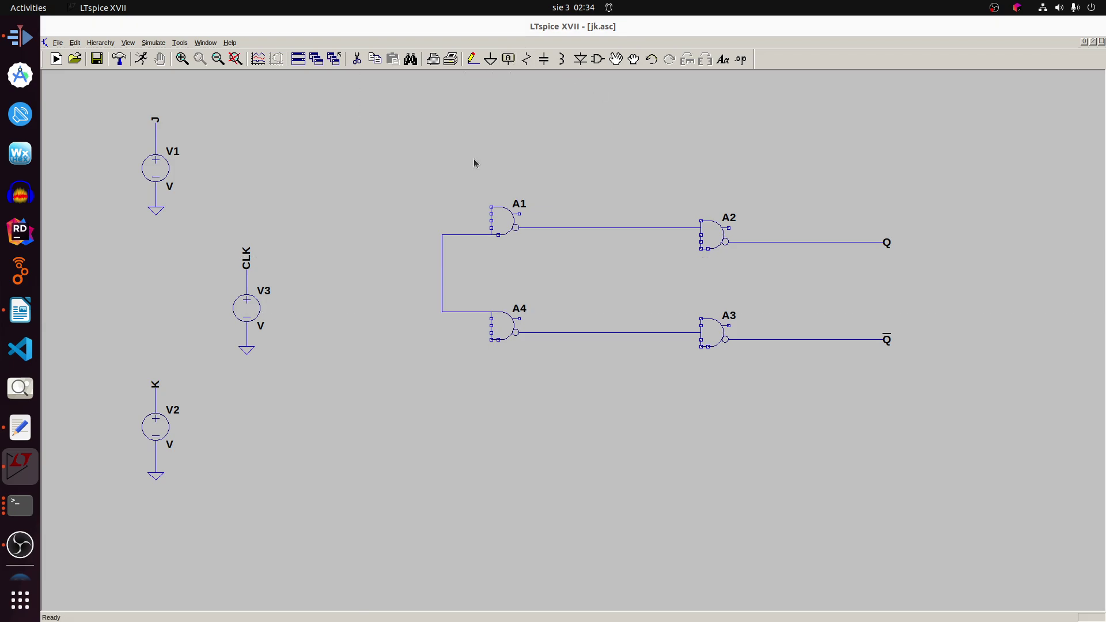
type("CLk")
key("Return")
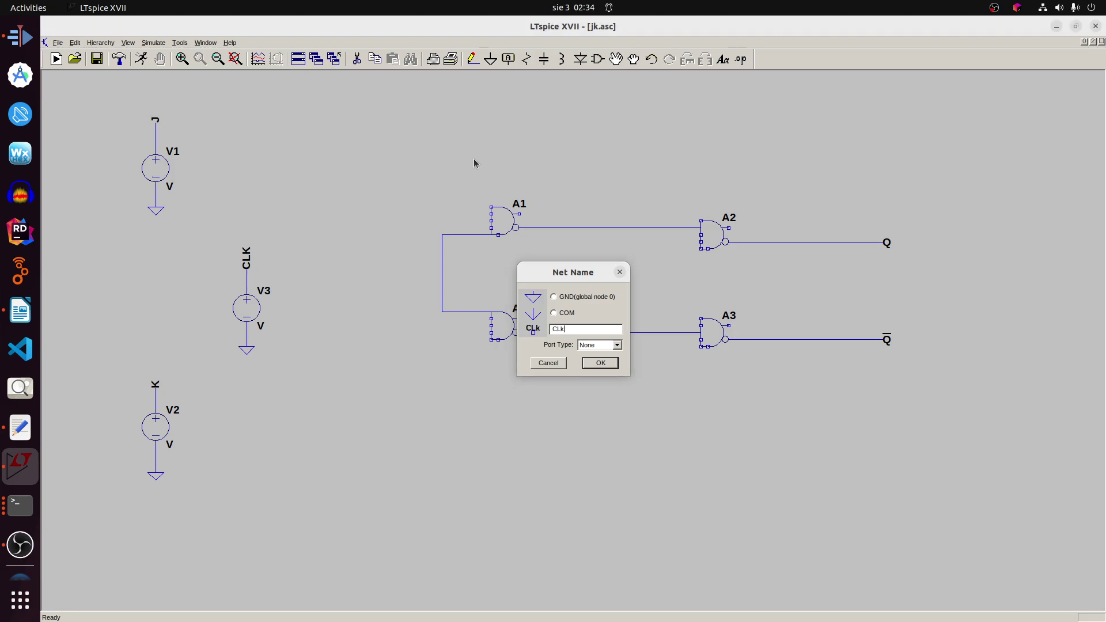
left_click(414, 271)
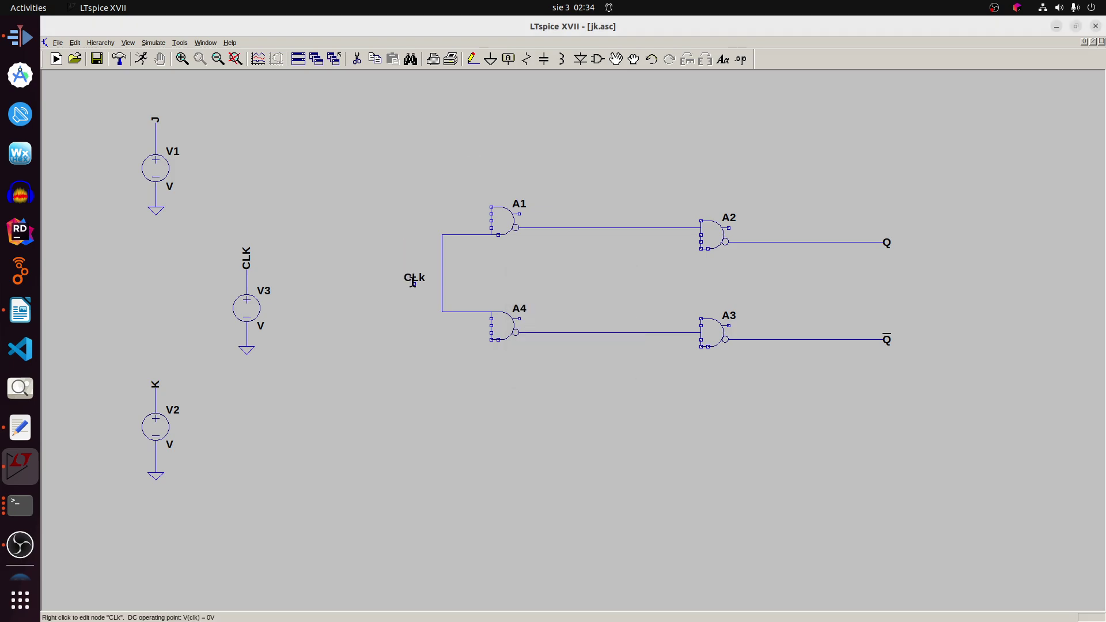
key("F4")
type("CLK")
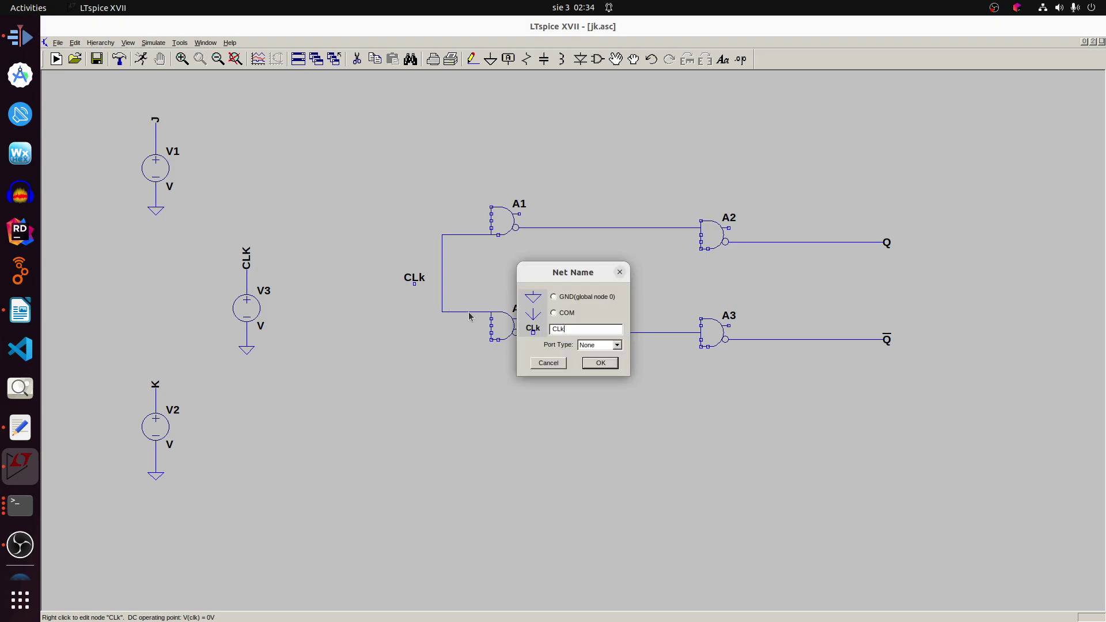
key("Return")
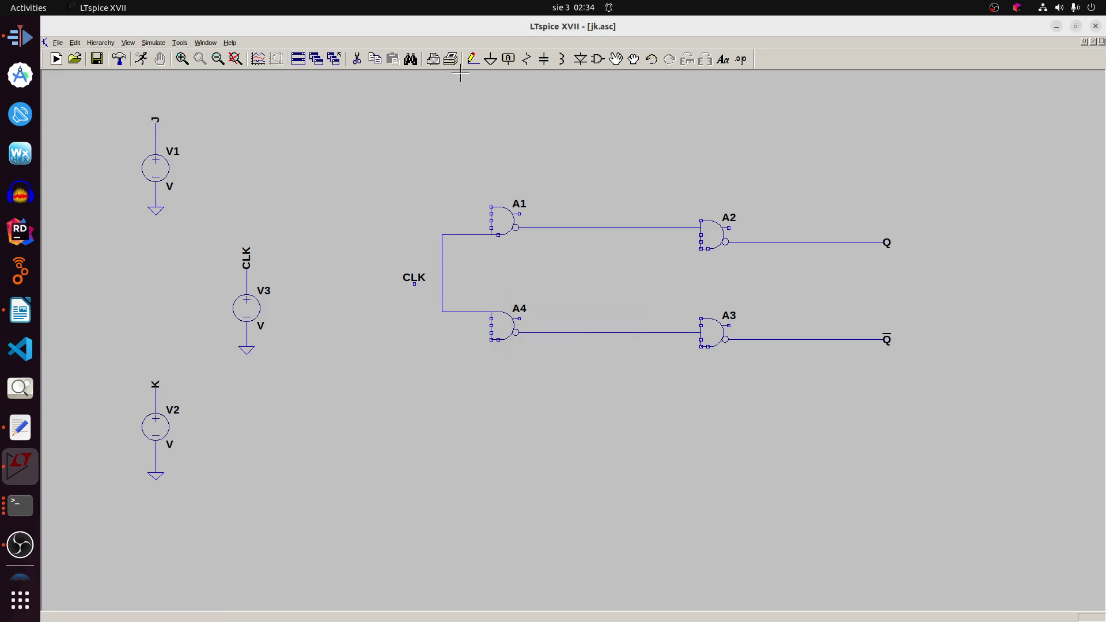
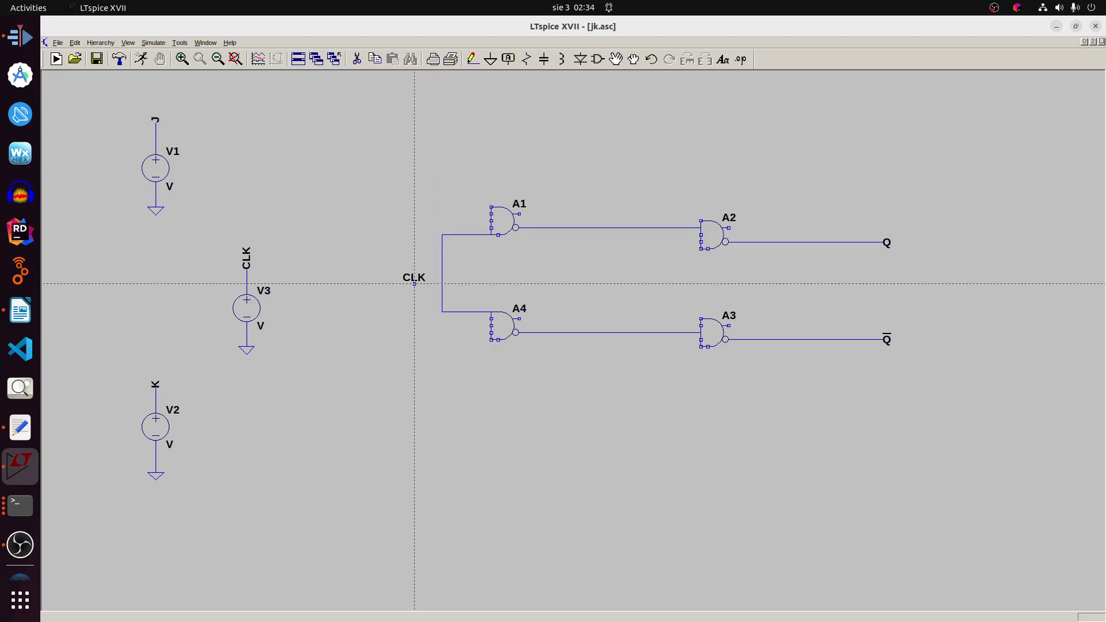
Connect the CLK label to the vertical wire and place a J net label above A1's input.
left_click(414, 282)
key("Escape")
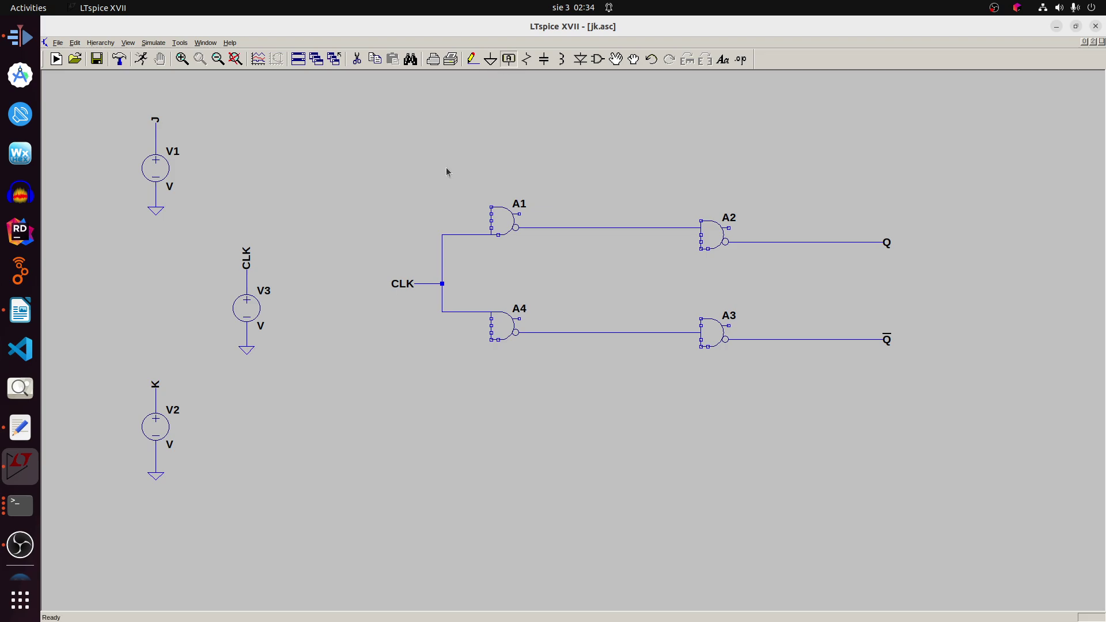
key("F4")
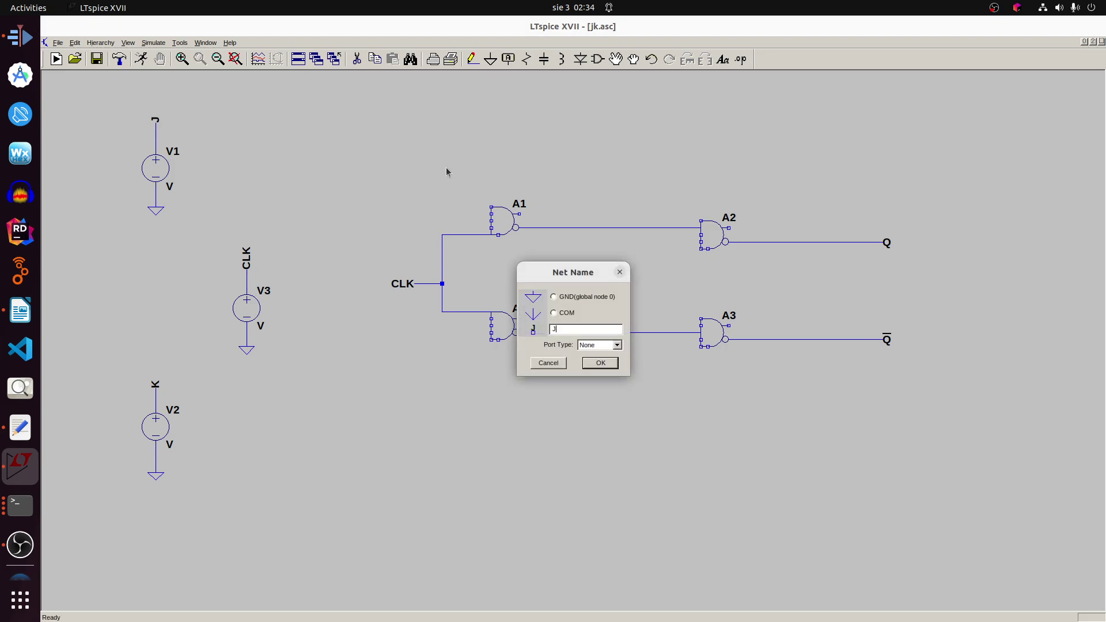
key("Return")
left_click(450, 224)
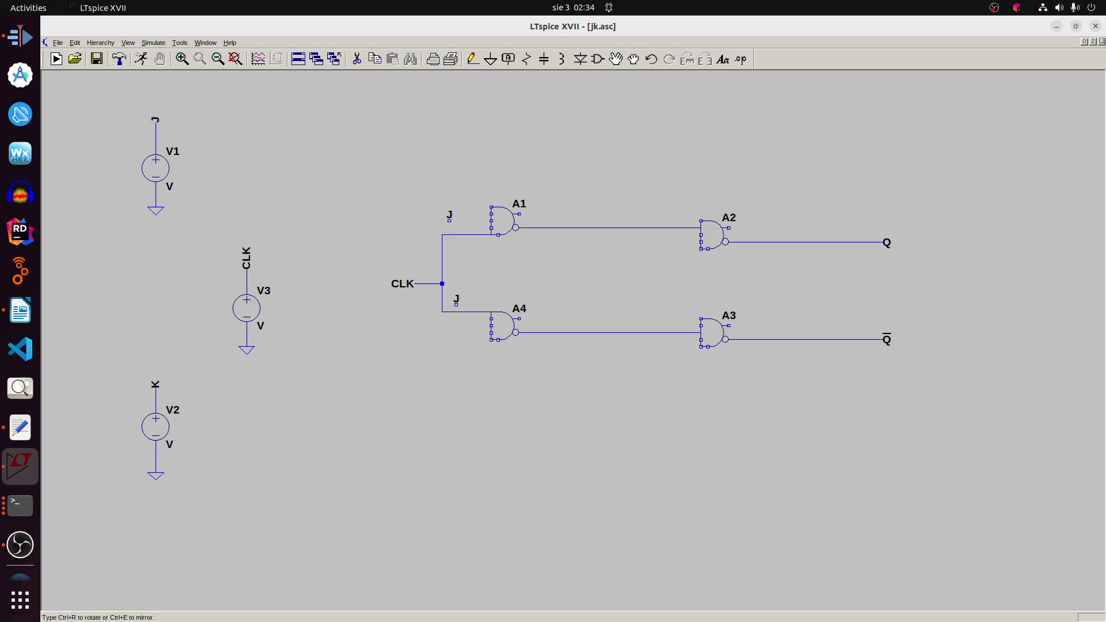
key("Escape")
Place a net label at A4's input and rename it from k to K.
left_click(442, 328)
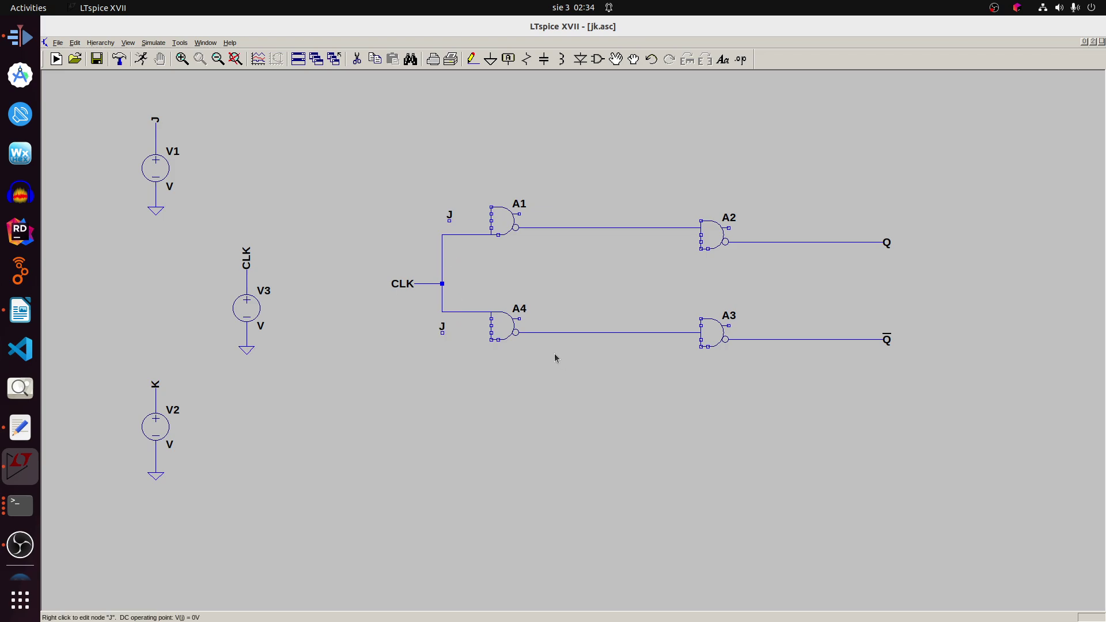
key("F4")
key("Return")
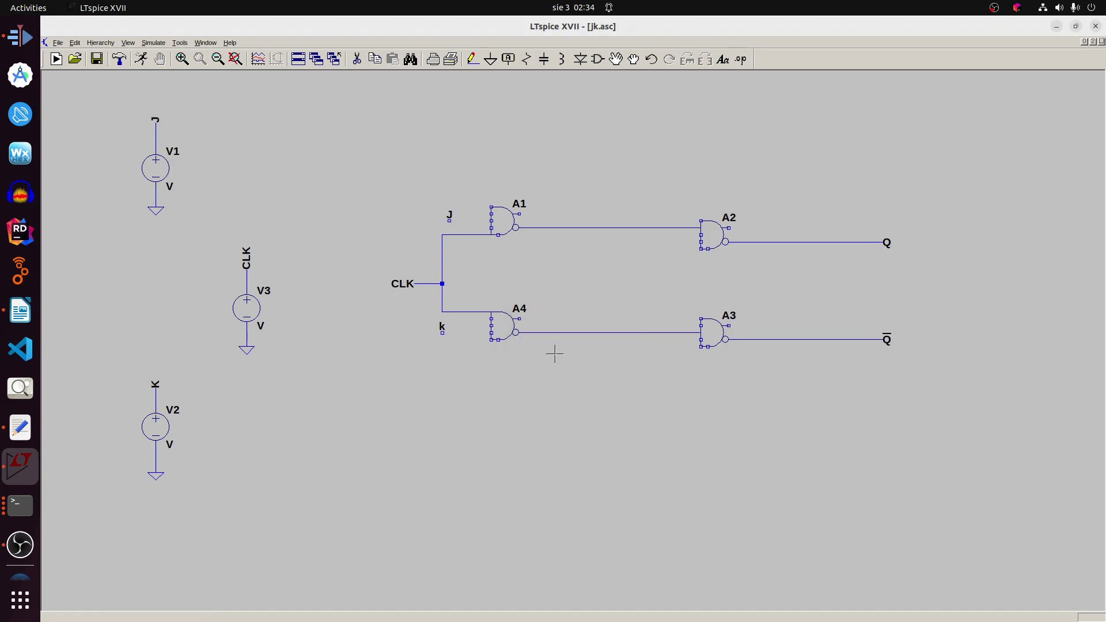
right_click(442, 334)
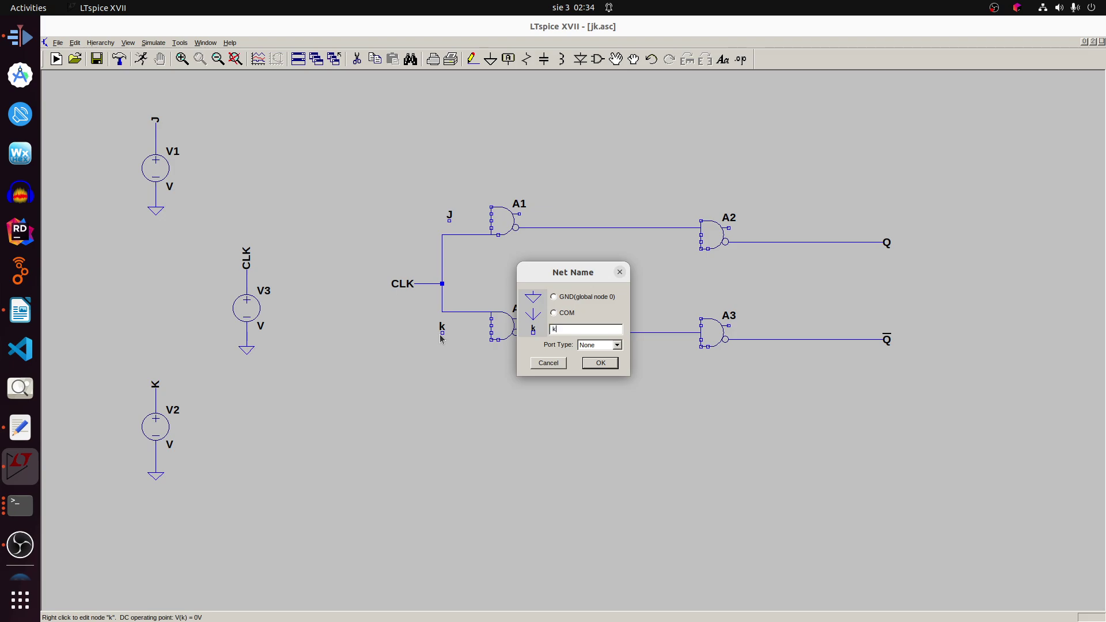
key("Return")
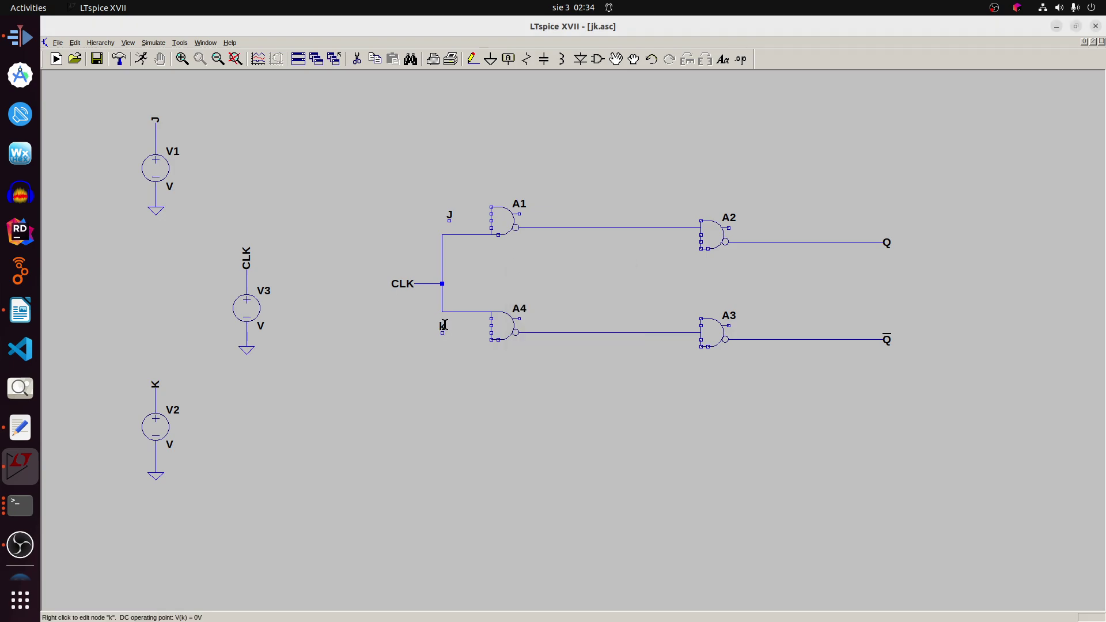
right_click(445, 325)
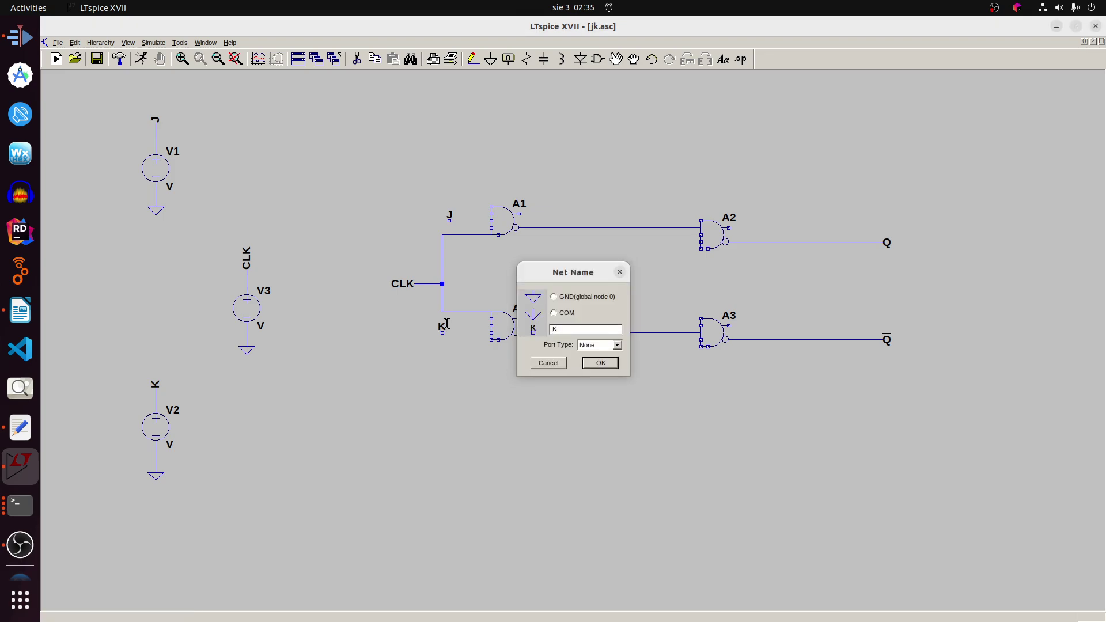
key("Return")
Wire the J label to A1's input and the K label to A4's input.
left_click(471, 60)
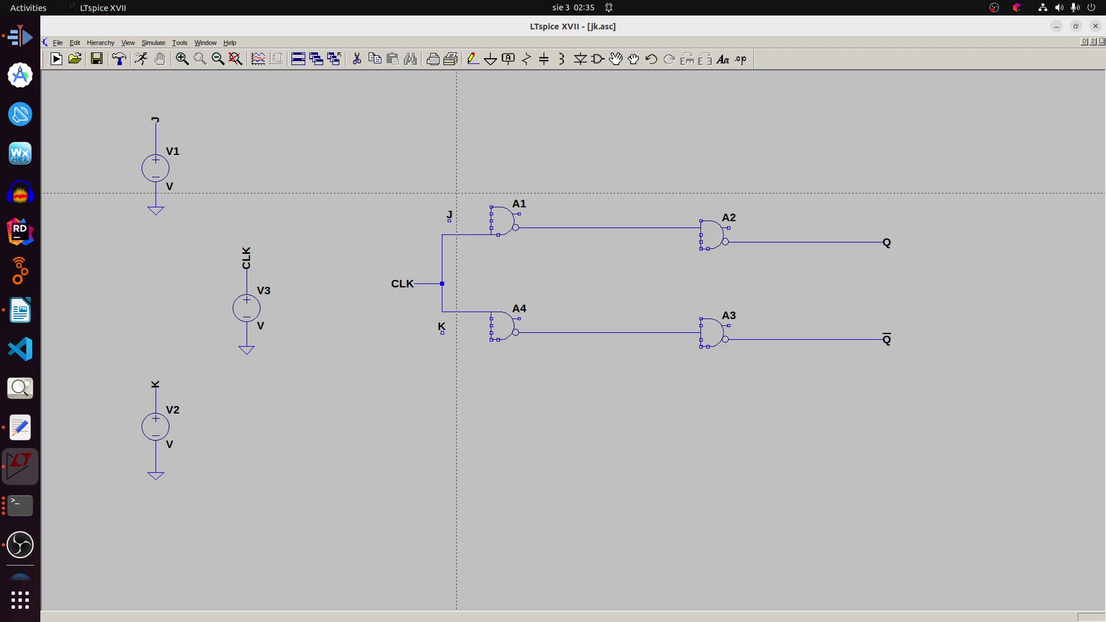
left_click(449, 223)
left_click(492, 222)
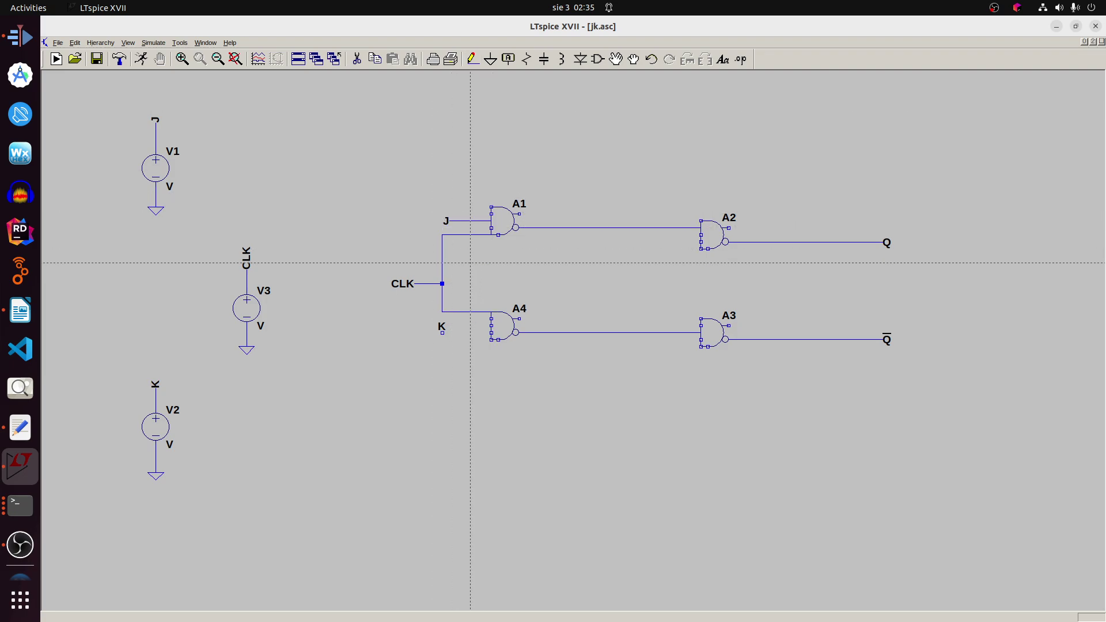
left_click(441, 332)
left_click(491, 332)
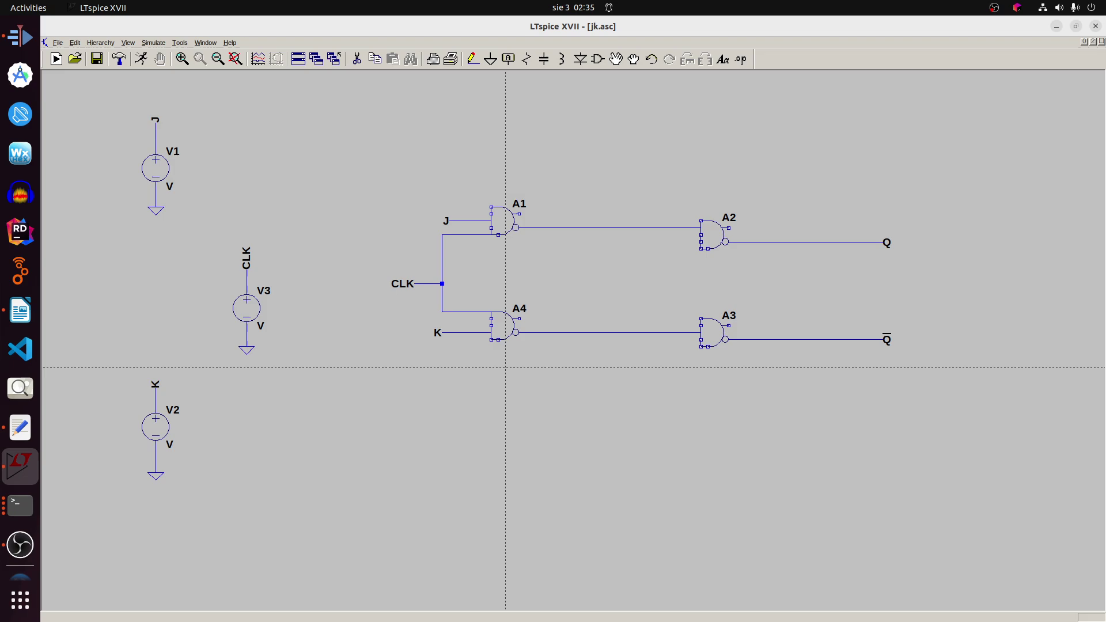
Route a feedback wire beneath the gates from A4's lower input to the Q line.
left_click(491, 339)
left_click(442, 340)
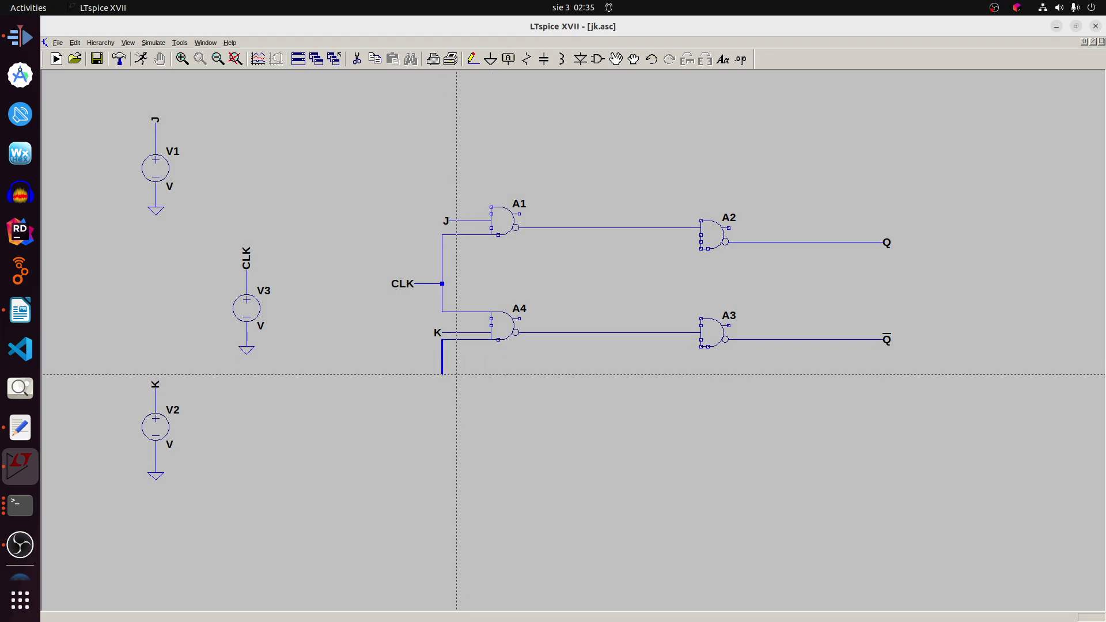
left_click(464, 416)
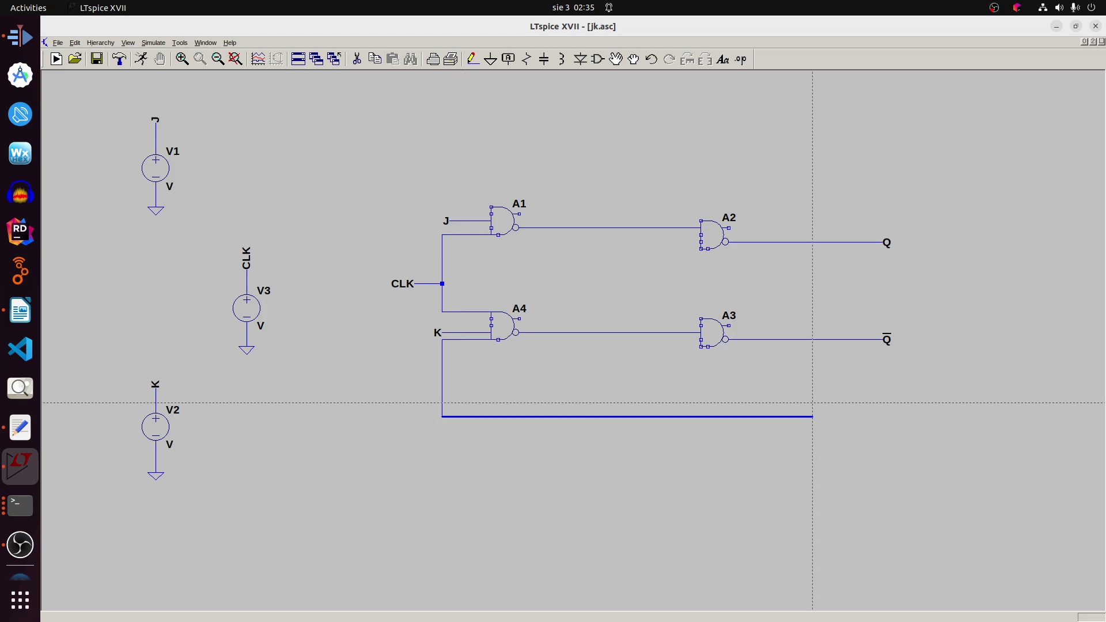
left_click(793, 416)
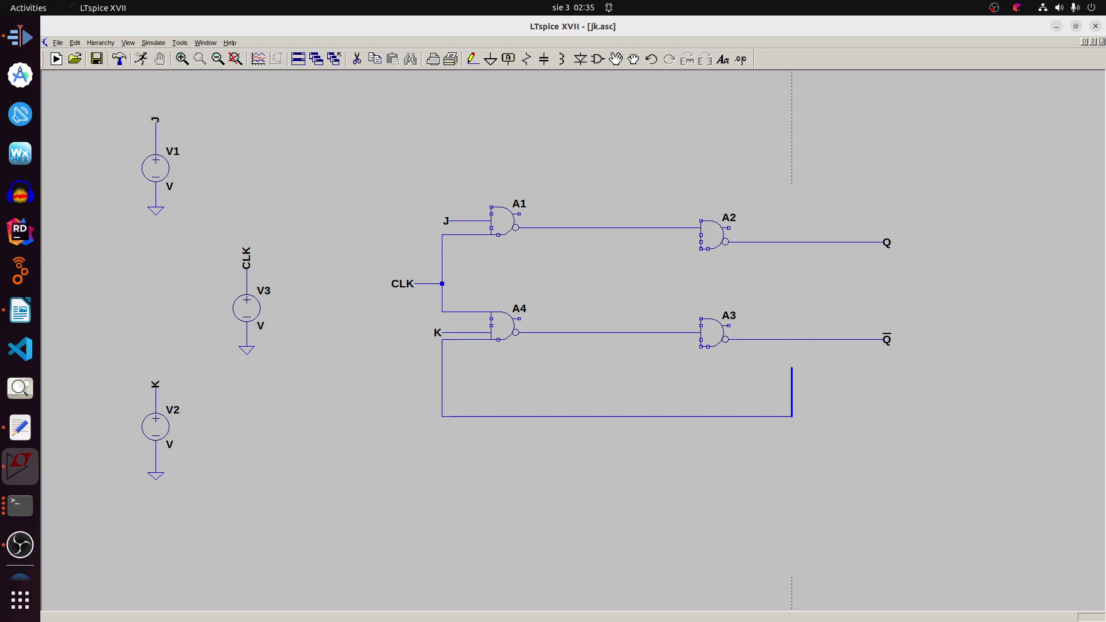
left_click(791, 243)
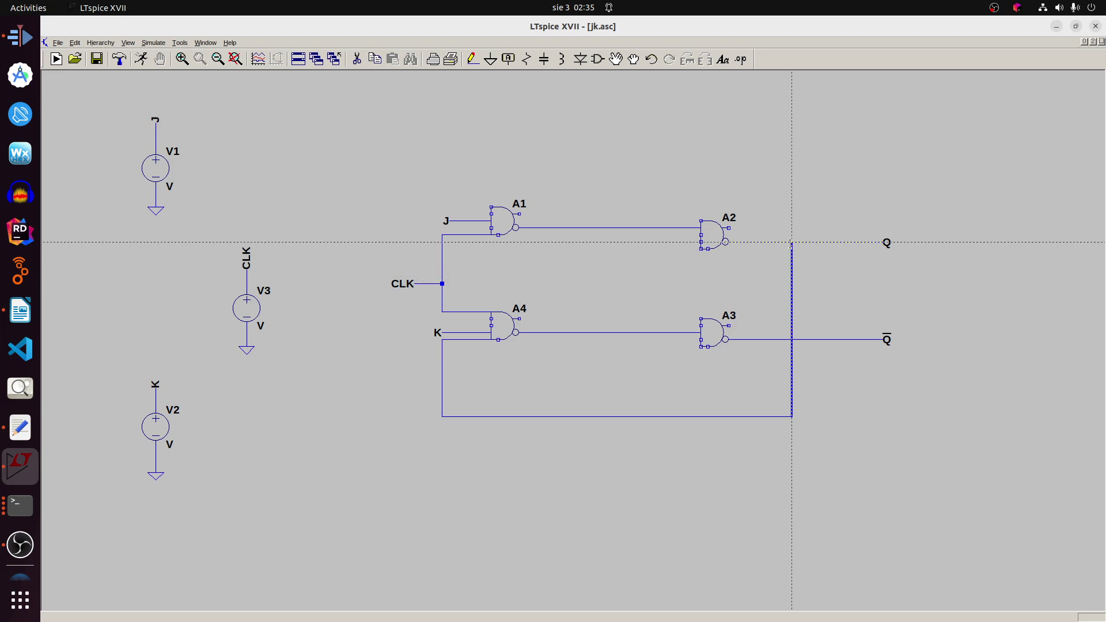
Route a feedback wire above the gates from the Q-bar line to A1's top input.
left_click(833, 340)
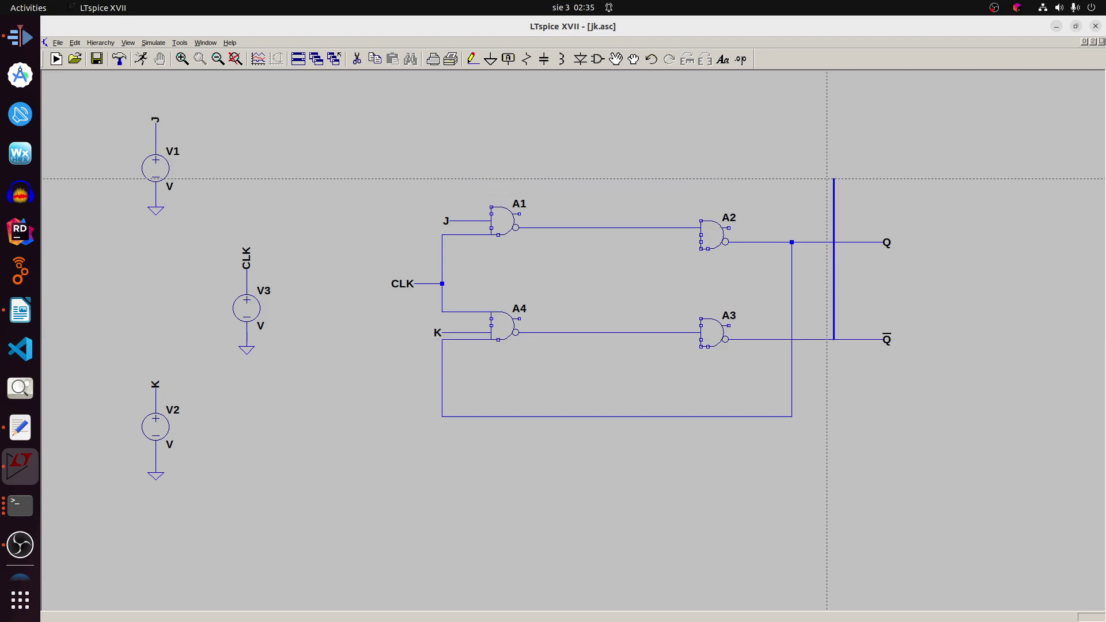
left_click(833, 178)
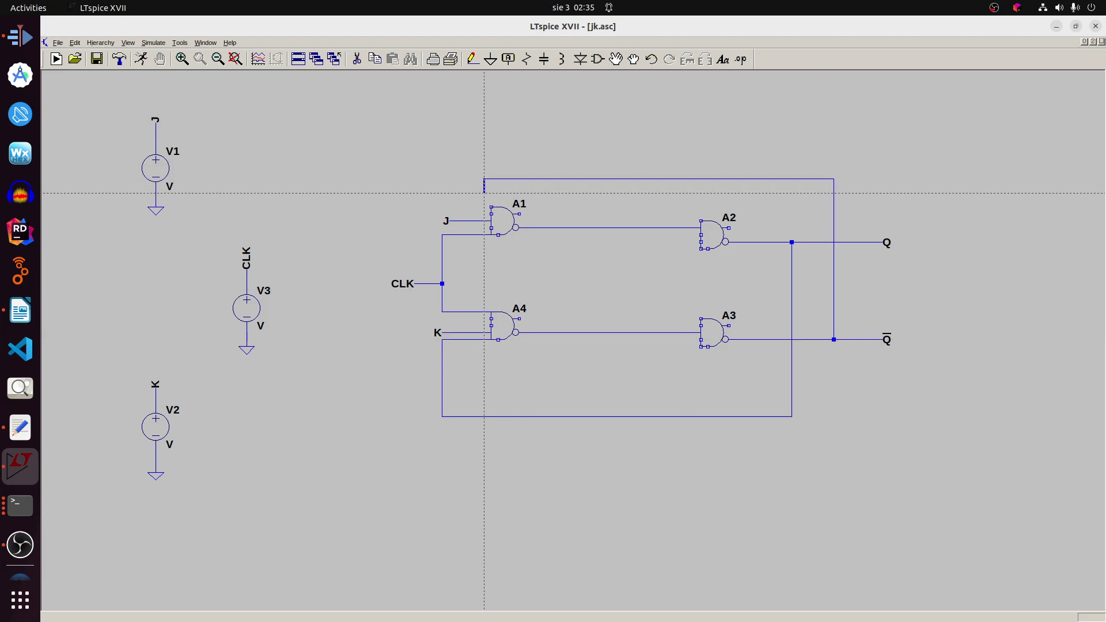
left_click(485, 208)
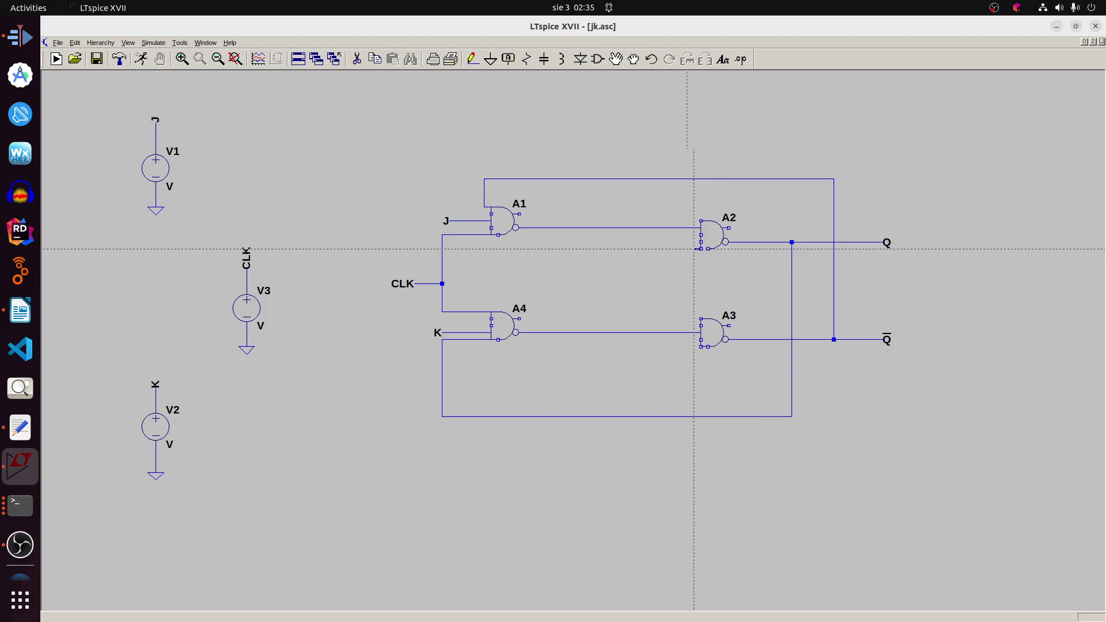
Cross-couple A2 and A3: A2's lower input to Q-bar, A3's upper input to Q.
left_click(667, 277)
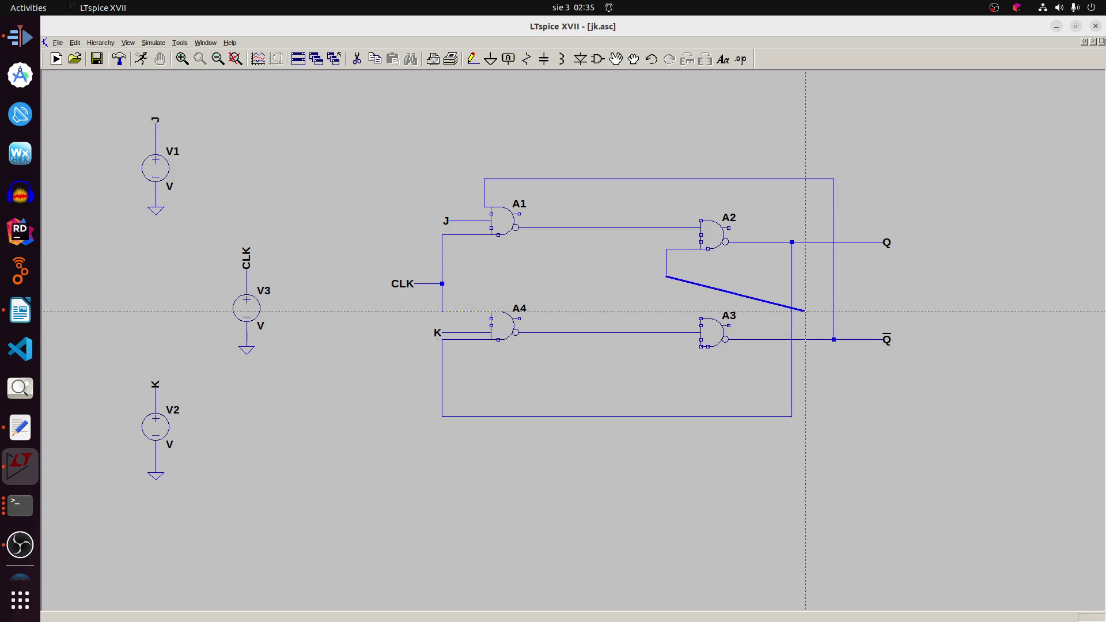
left_click(812, 309)
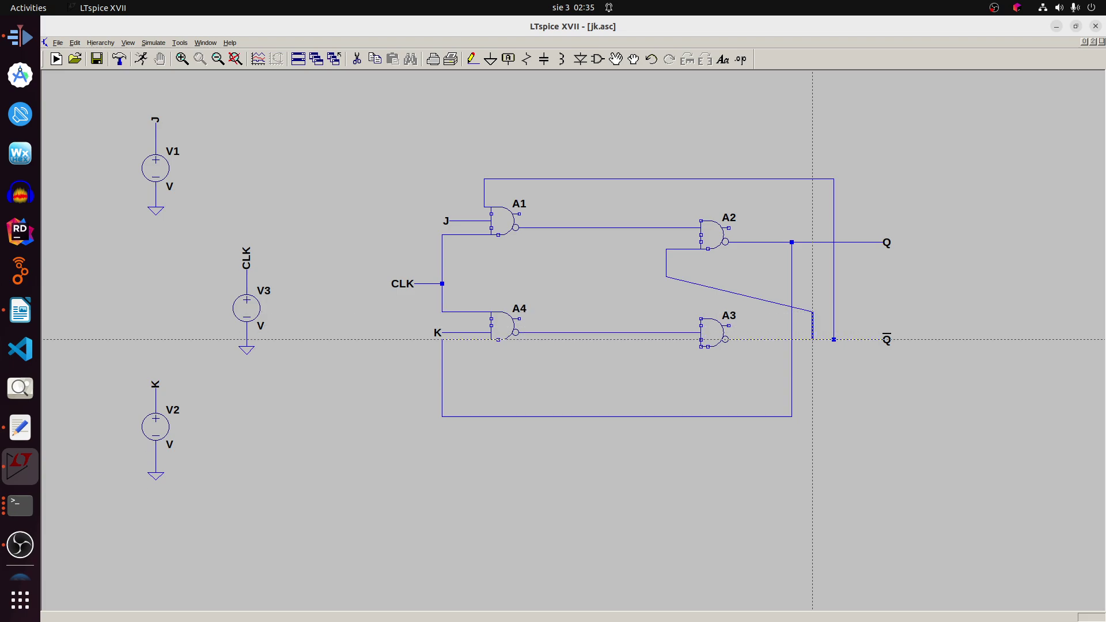
left_click(813, 339)
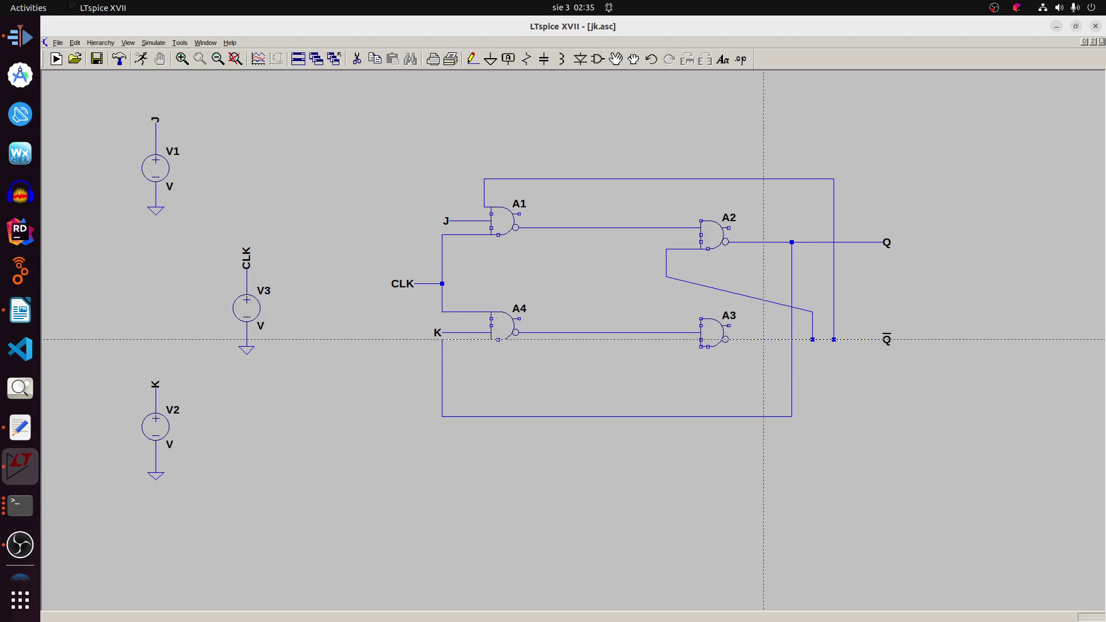
left_click(701, 321)
left_click(666, 320)
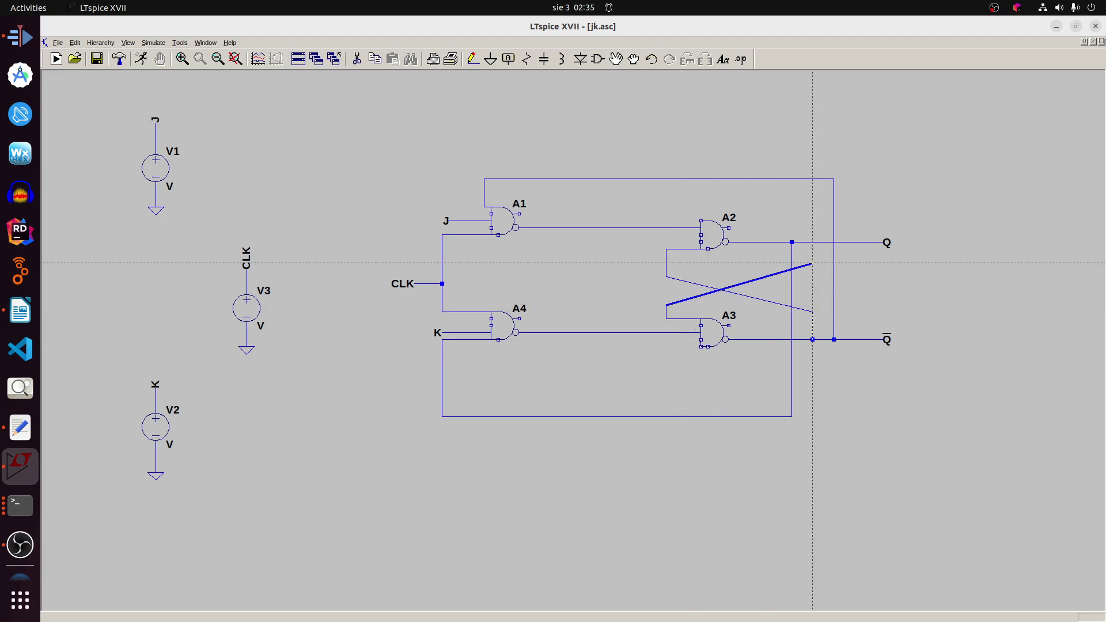
left_click(813, 263)
left_click(813, 244)
key("Escape")
left_click_drag(580, 319, 619, 320)
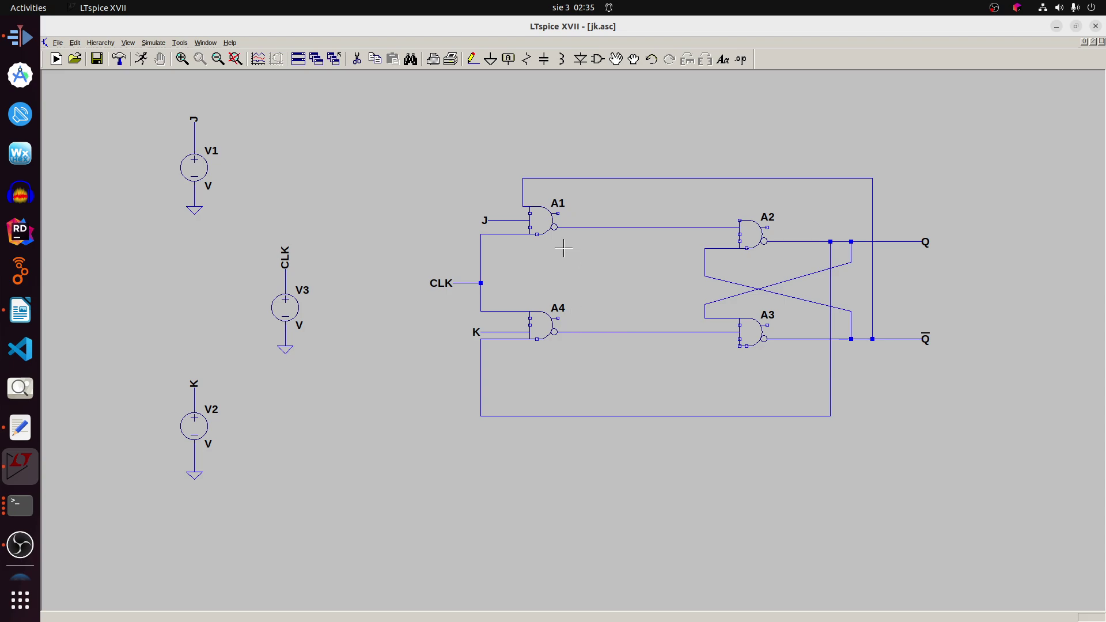
Set gate A1's Value attribute to vhigh=5 td=10n tau=10p.
right_click(544, 225)
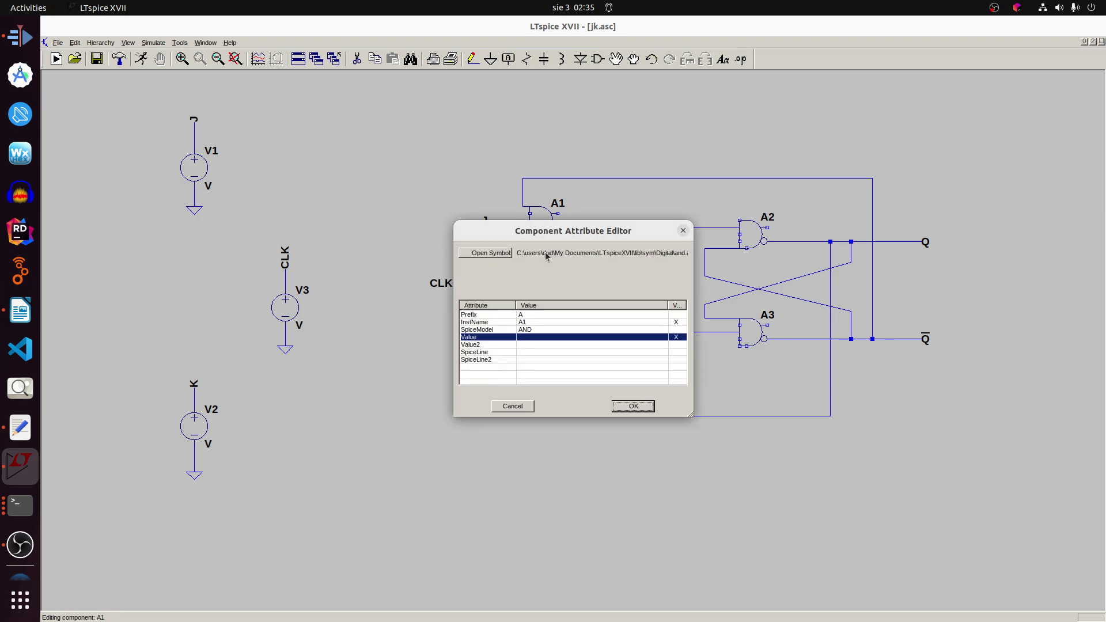
double_click(554, 338)
type("vh")
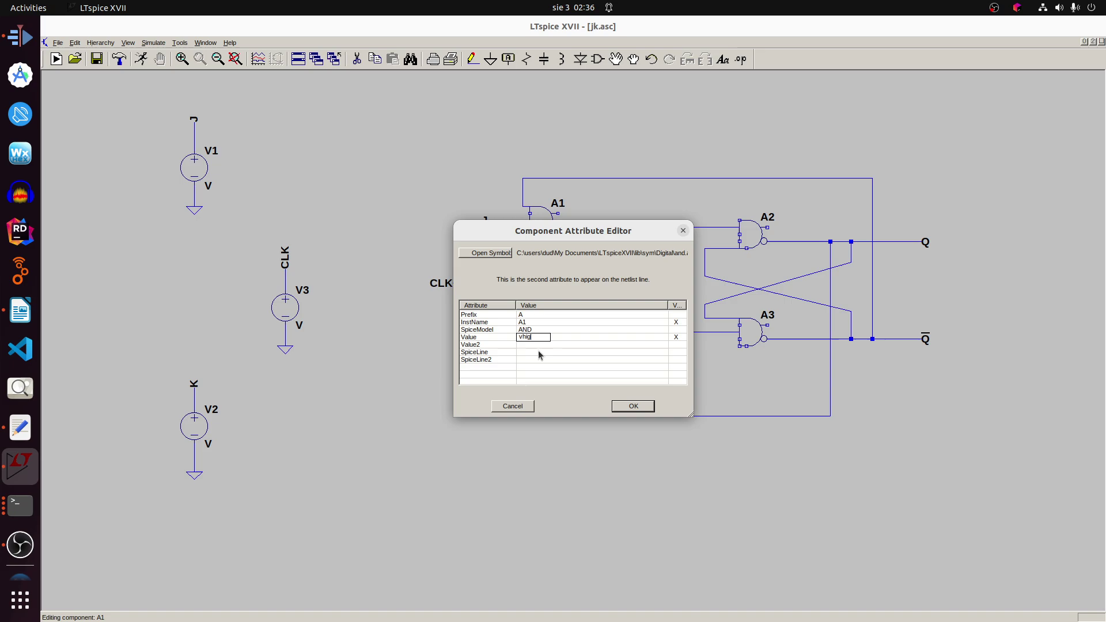
type("igh=5 t")
type("d=10n ")
type("tau")
type("=10p")
key("ctrl+a")
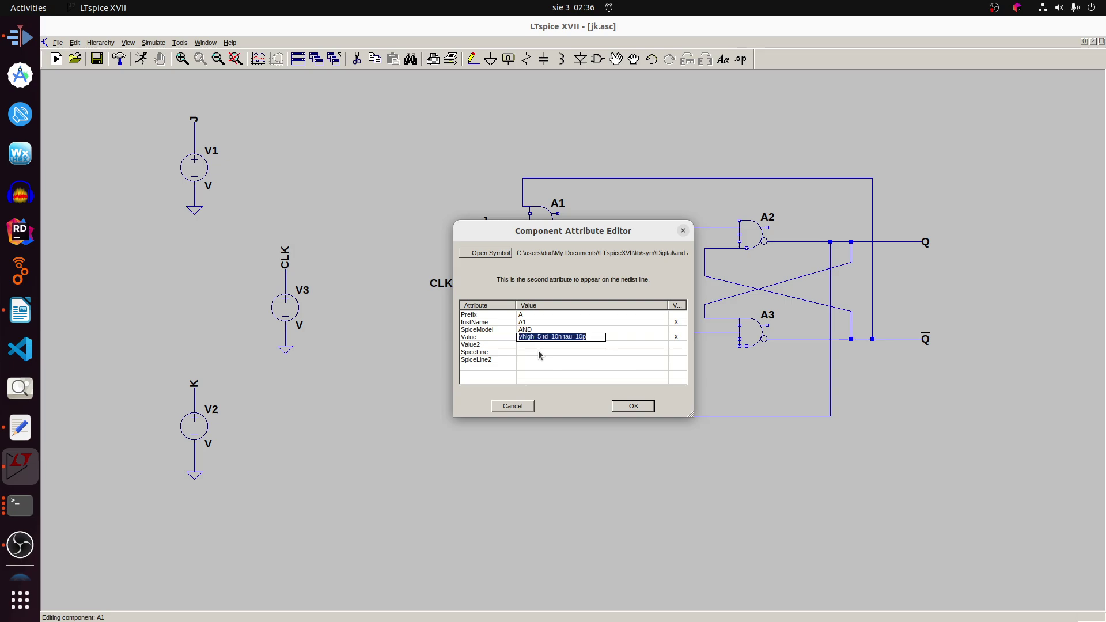
left_click(539, 356)
left_click(632, 407)
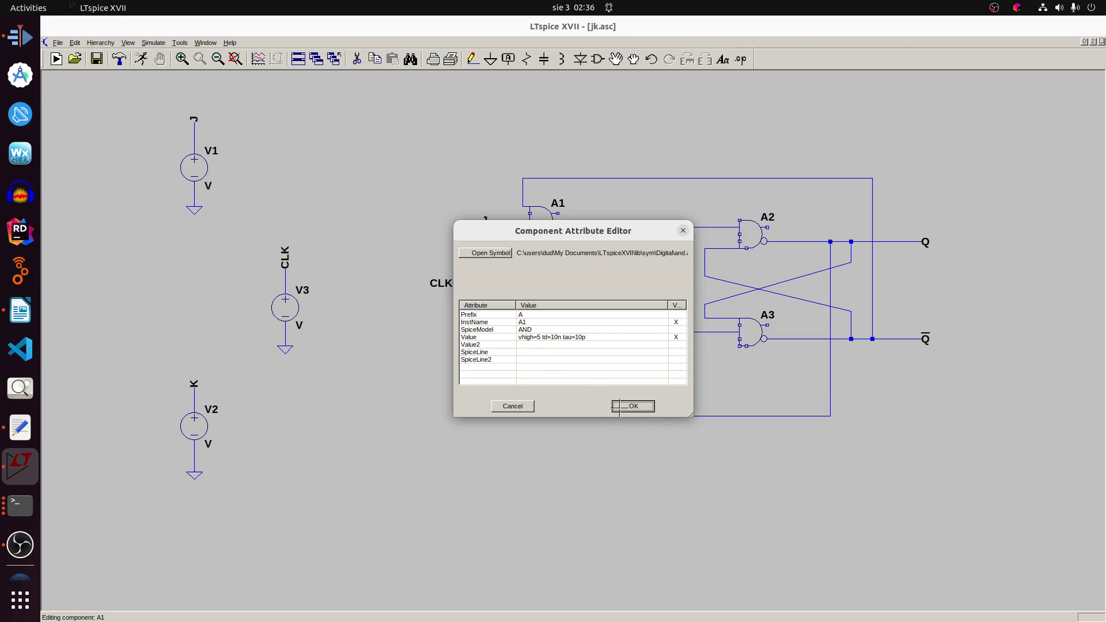
Set gate A4's Value attribute to vhigh=5 td=10n tau=10p.
right_click(524, 327)
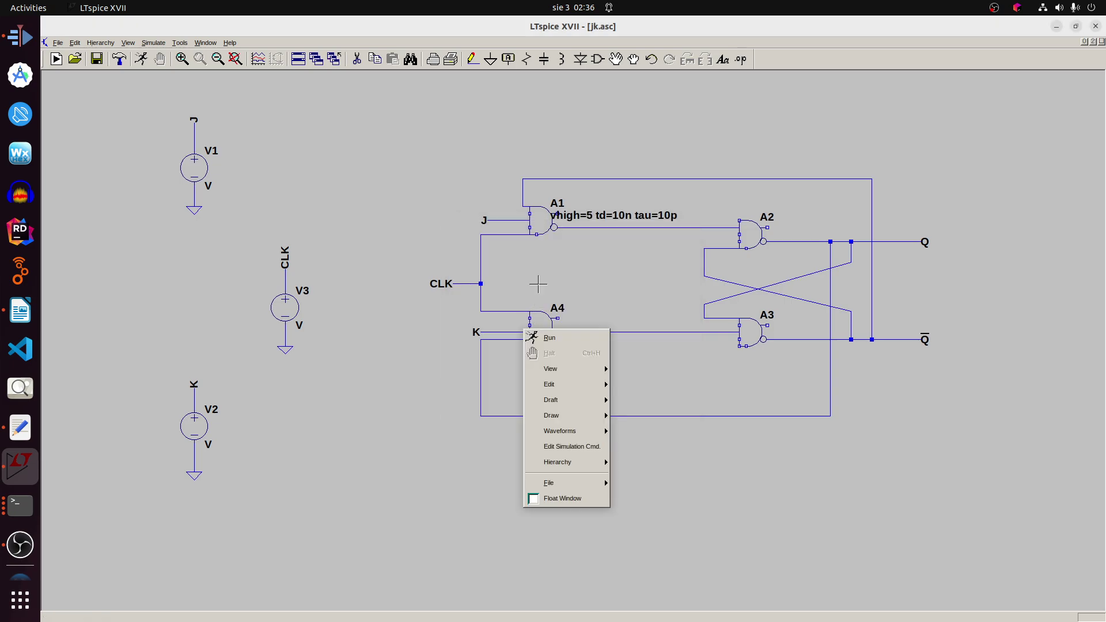
key("Escape")
right_click(543, 327, "ctrl")
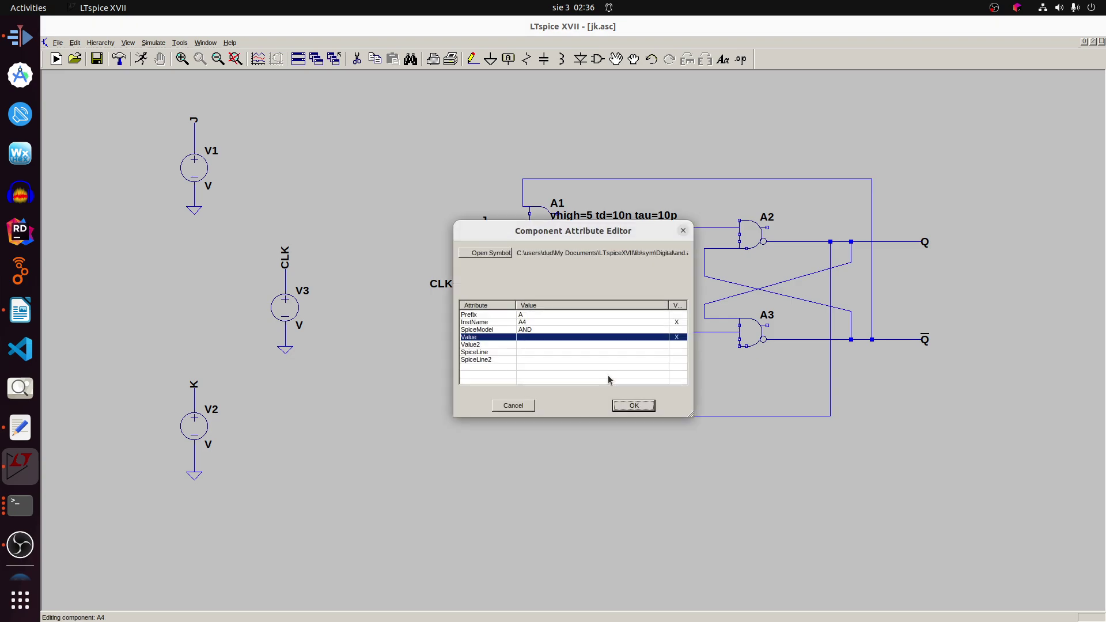
double_click(564, 337)
type("vhigh=5 td=10n tau=10p")
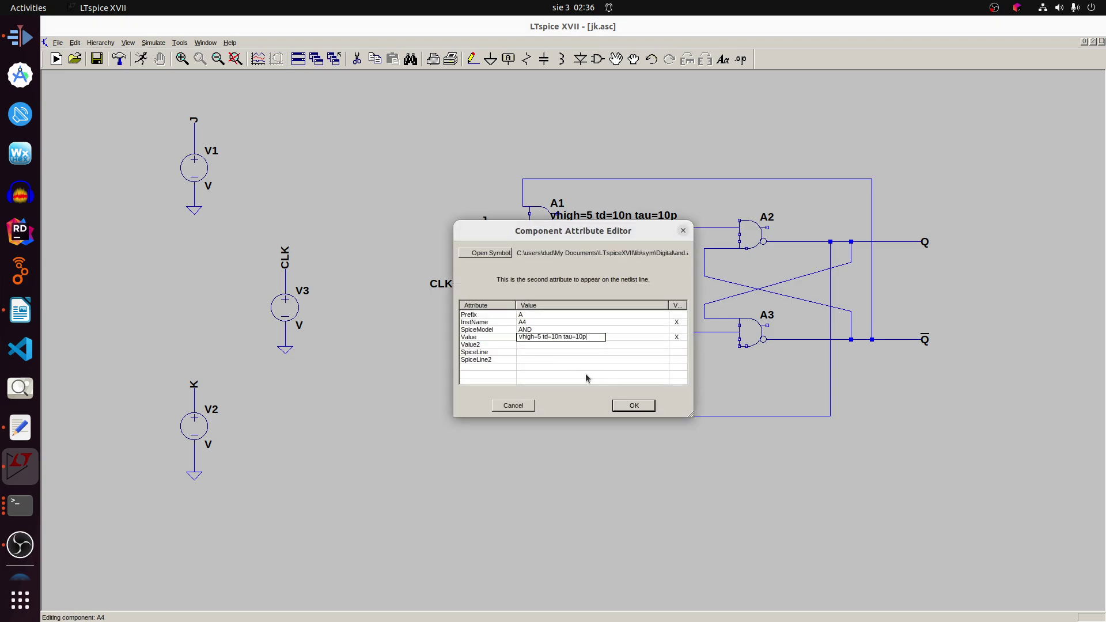
left_click(633, 406)
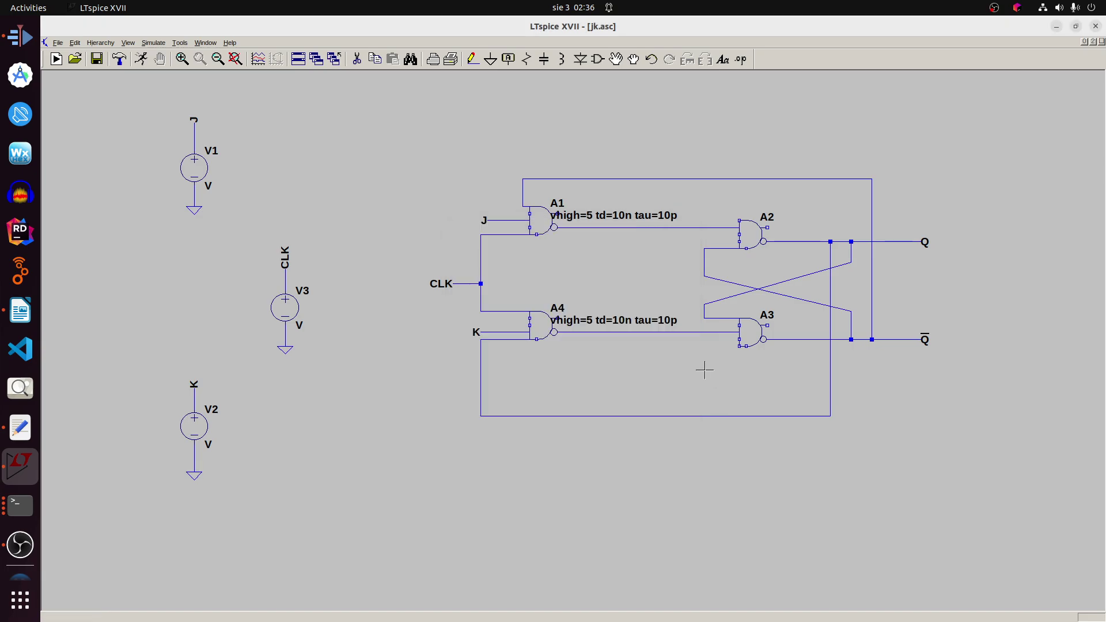
Set gates A3 and A2's Value attributes to vhigh=5 td=10n tau=10p.
right_click(753, 336, "ctrl")
left_click(538, 338)
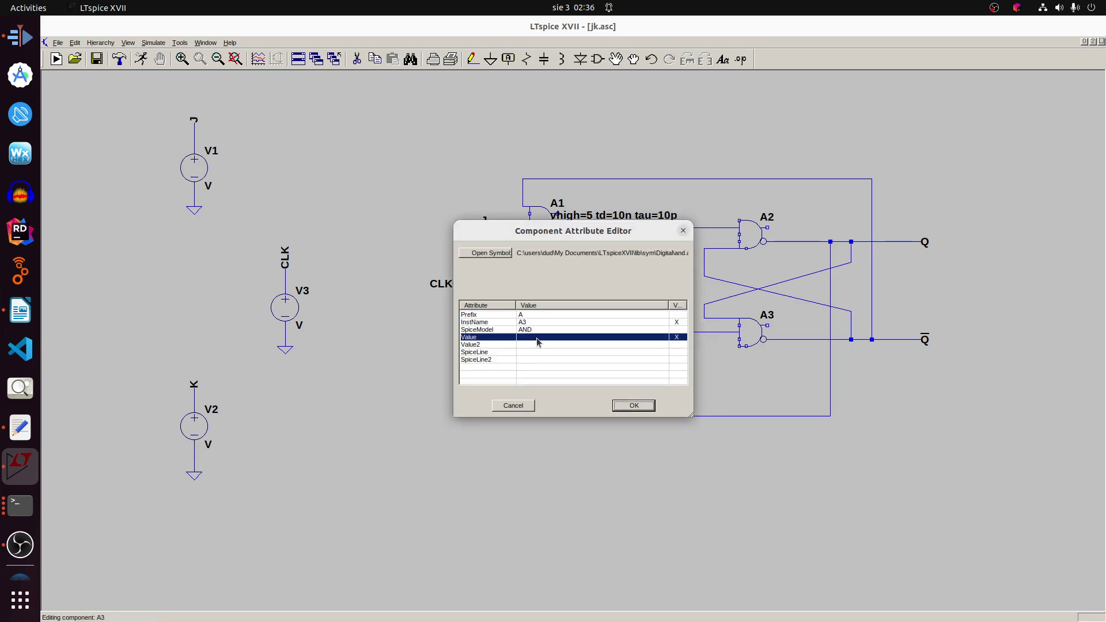
double_click(538, 338)
type("vhigh=5 td=10n tau=10p")
left_click(634, 406)
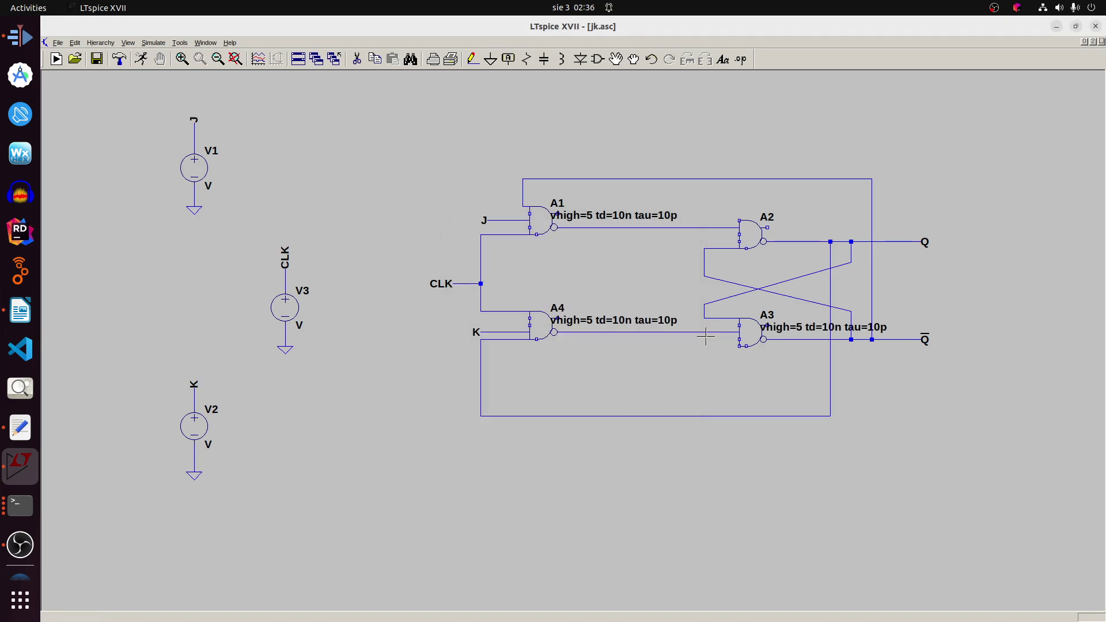
right_click(752, 238, "ctrl")
left_click(588, 337)
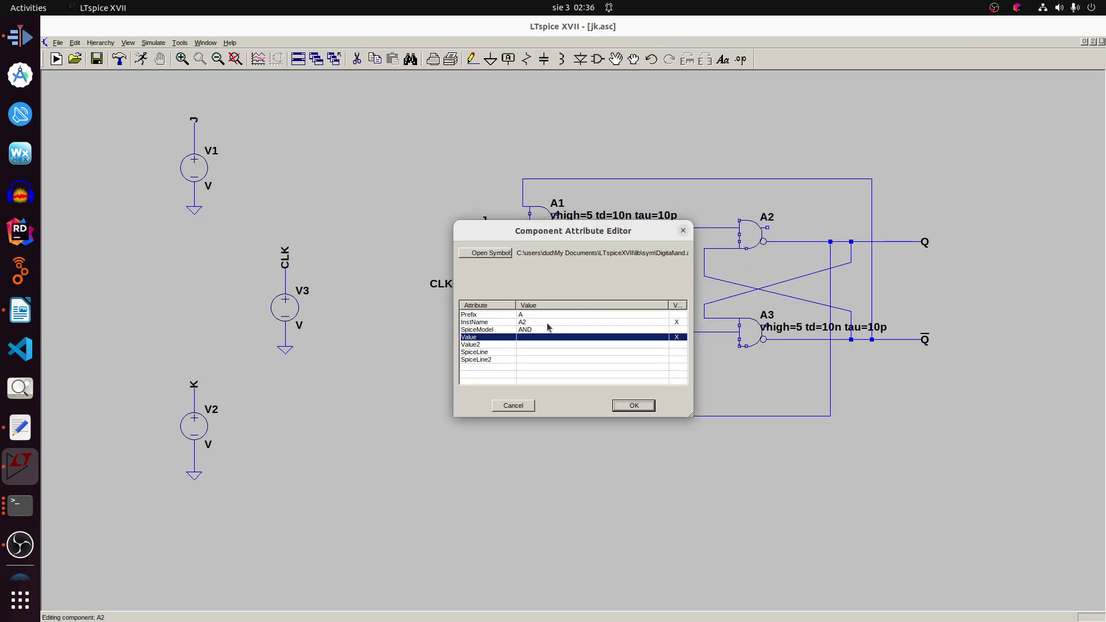
double_click(540, 338)
type("vhigh=5 td=10n tau=10p")
left_click(623, 407)
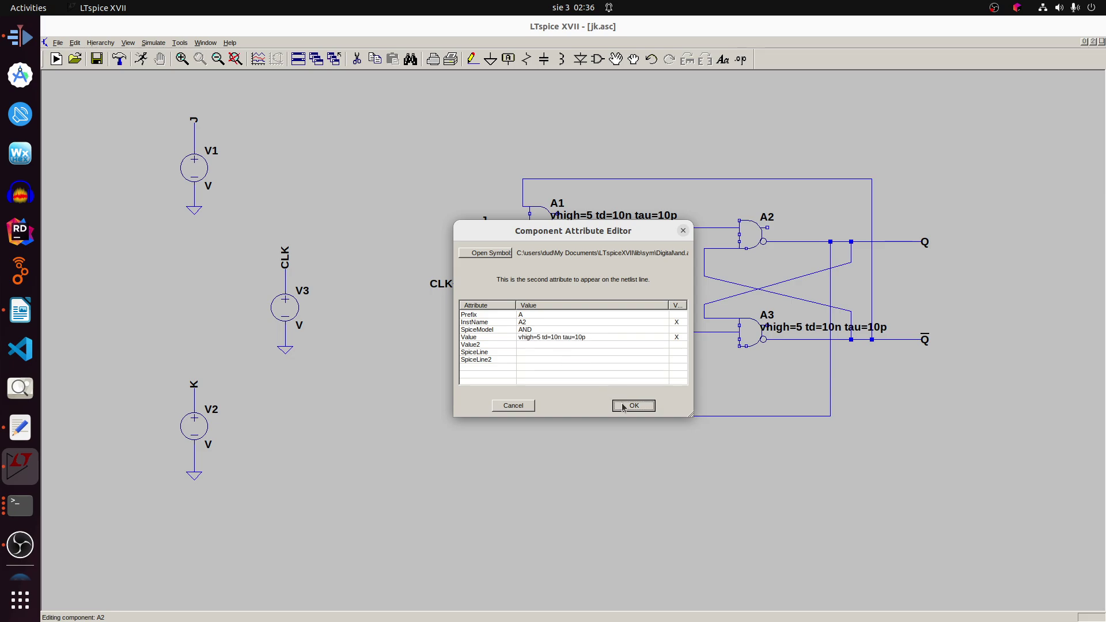
Move the parameter labels of A1, A4 and A3 below their gates, and A2's above.
left_click(616, 58)
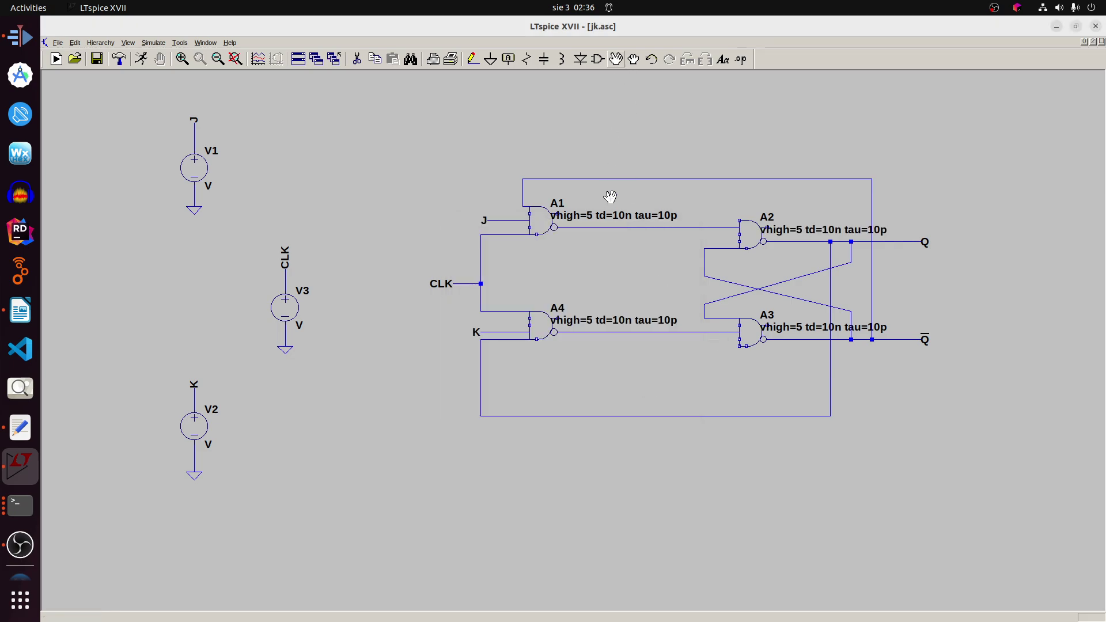
left_click_drag(611, 215, 573, 248)
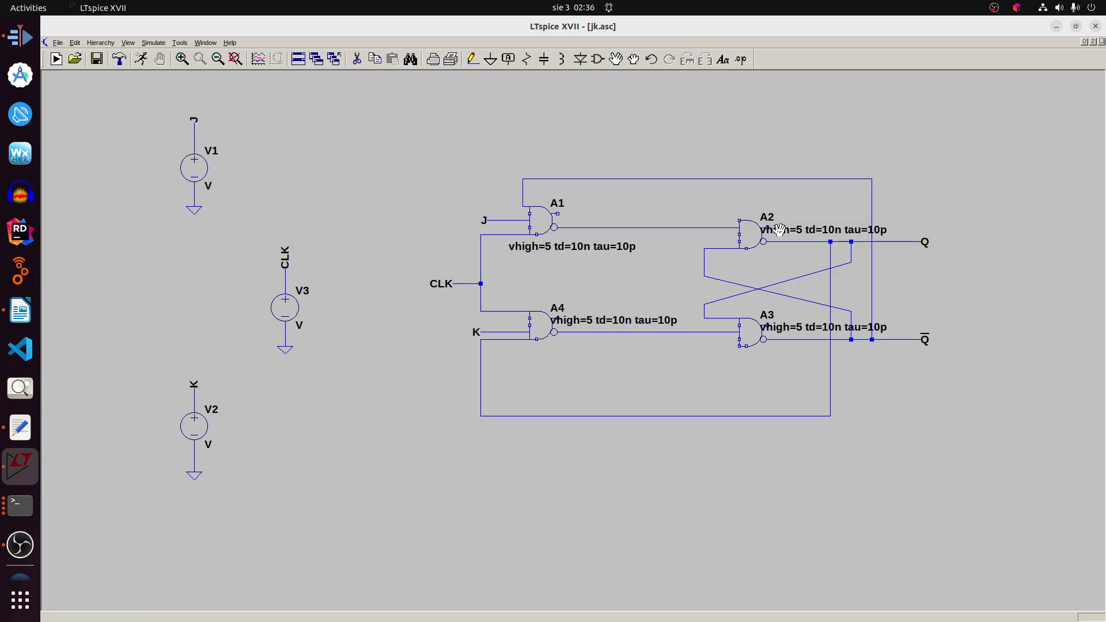
left_click_drag(780, 227, 780, 196)
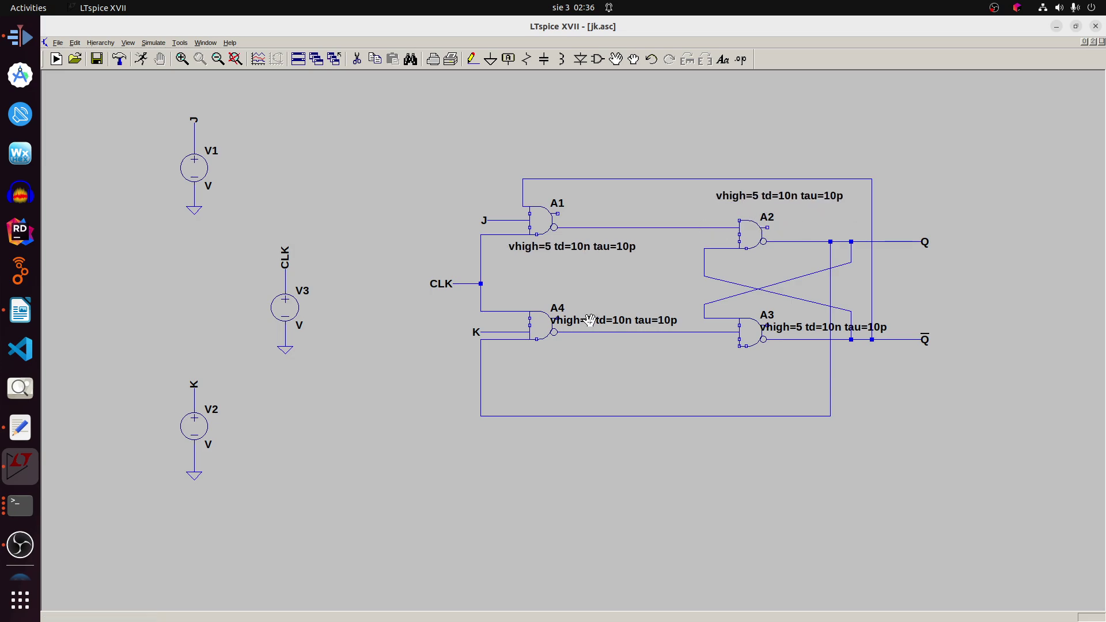
left_click_drag(589, 321, 582, 351)
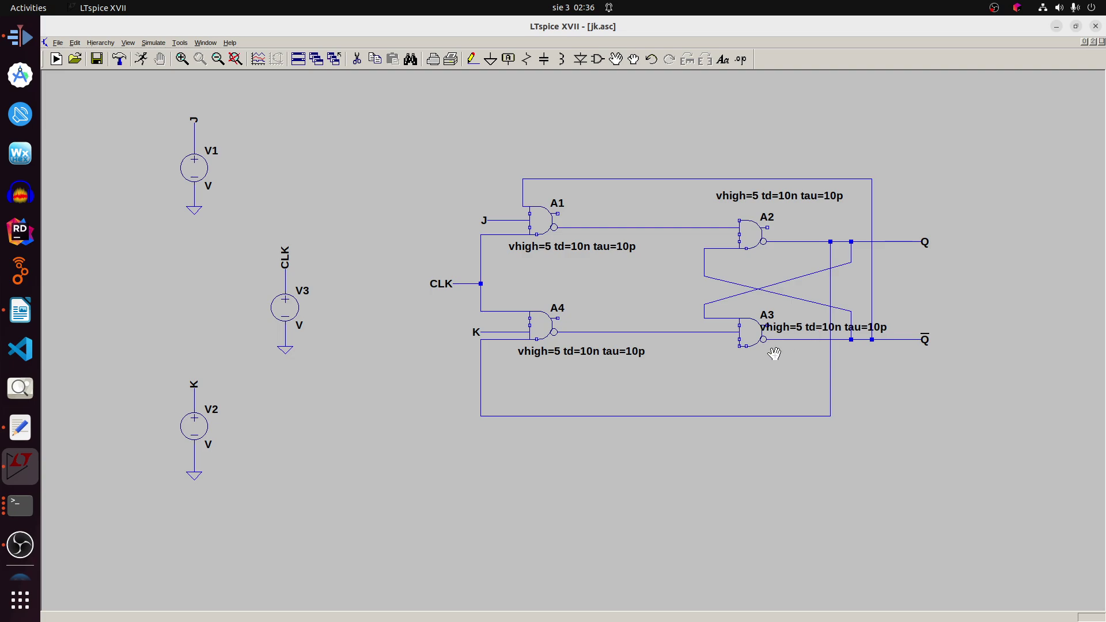
left_click_drag(822, 327, 750, 361)
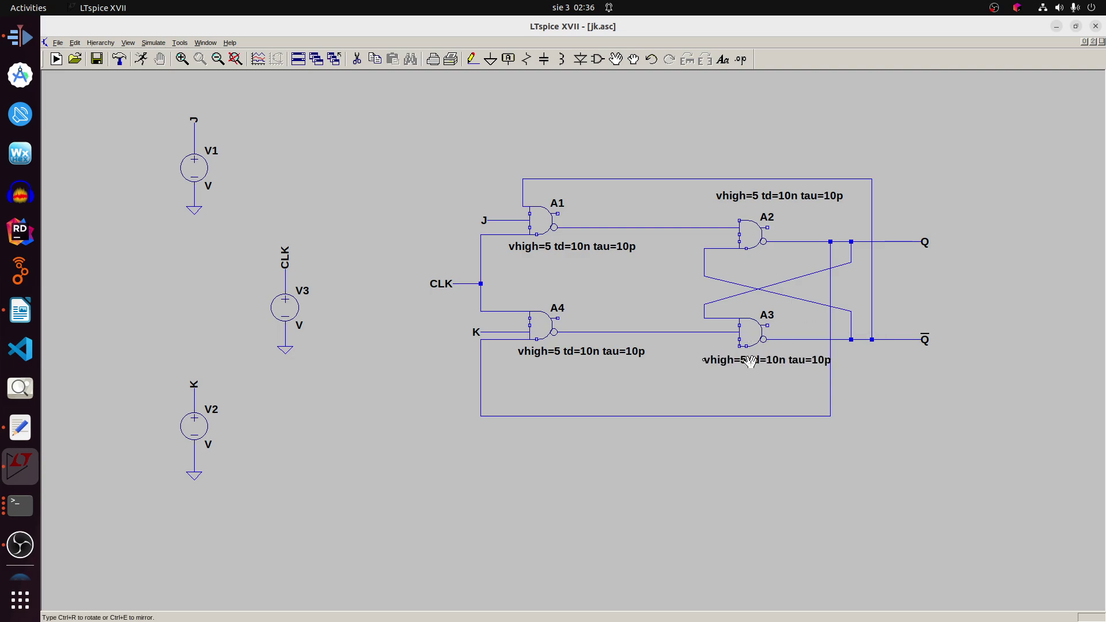
left_click(750, 361)
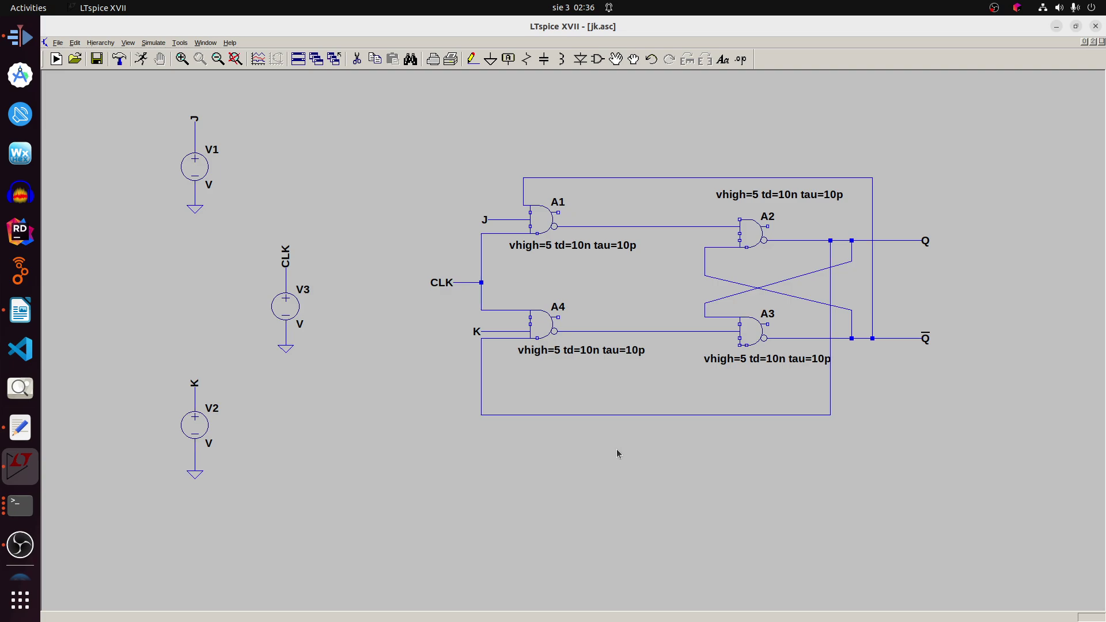
Place a .tran 1u SPICE directive below the flip-flop circuit.
key("F2")
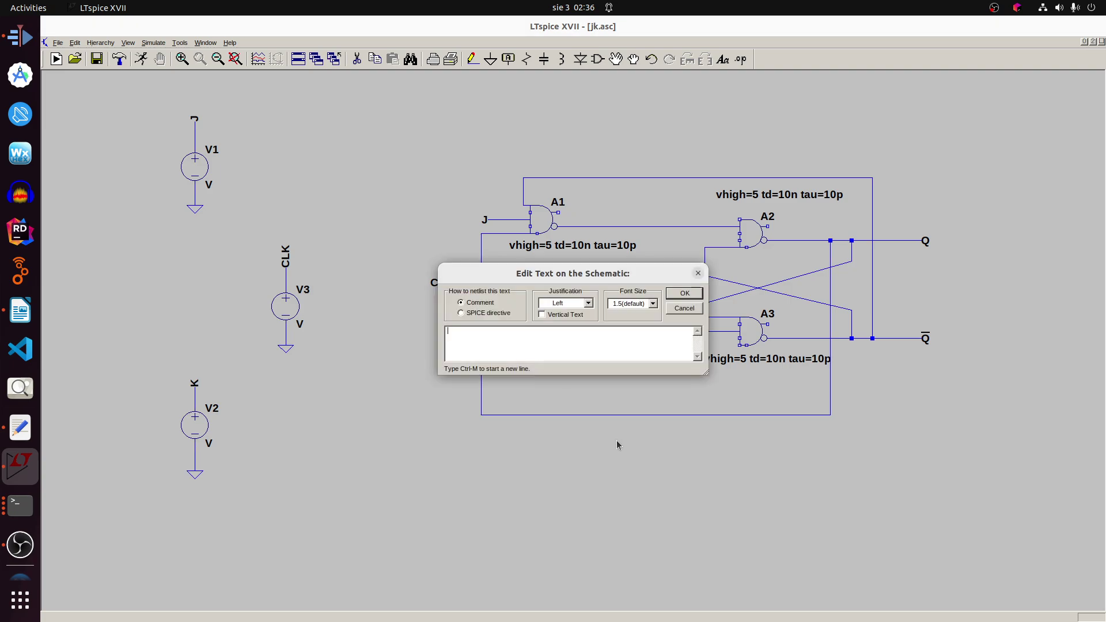
type(".tran")
left_click(487, 313)
left_click(478, 331)
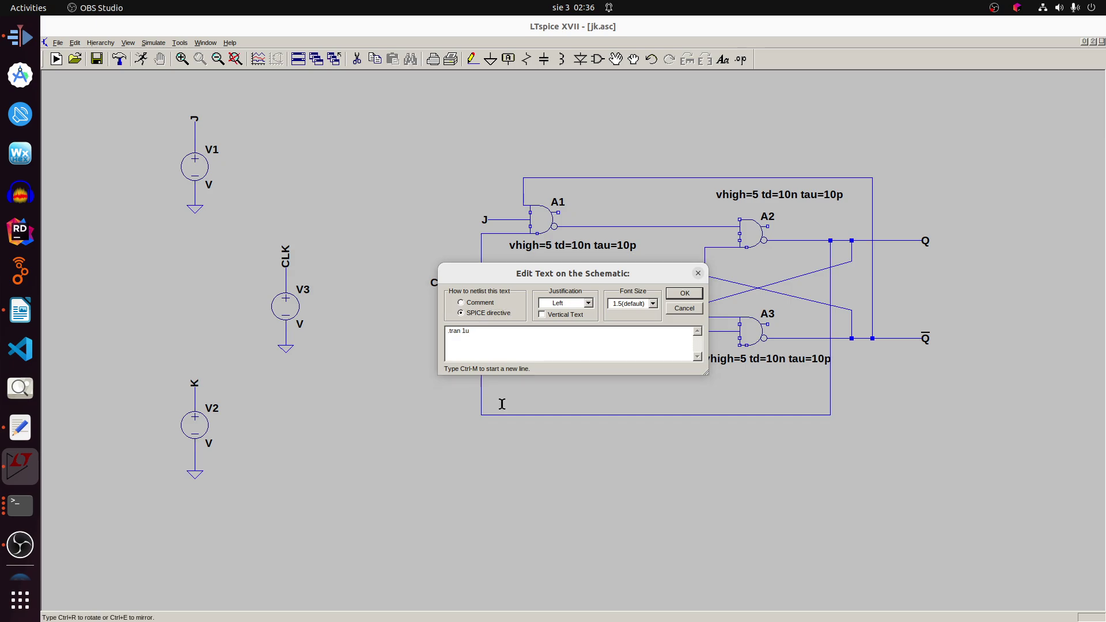
key("Return")
left_click(546, 451)
right_click(546, 494)
key("Escape")
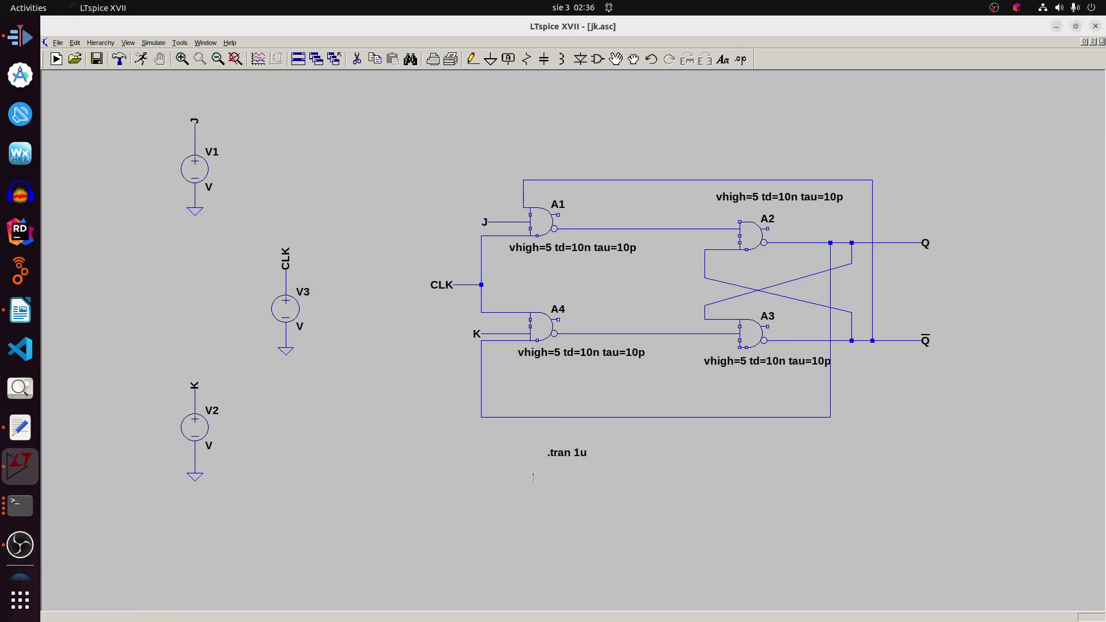
Place the SPICE directive .ic V(Q)=5 V(_Q)=0 beneath the .tran 1u line.
key("s")
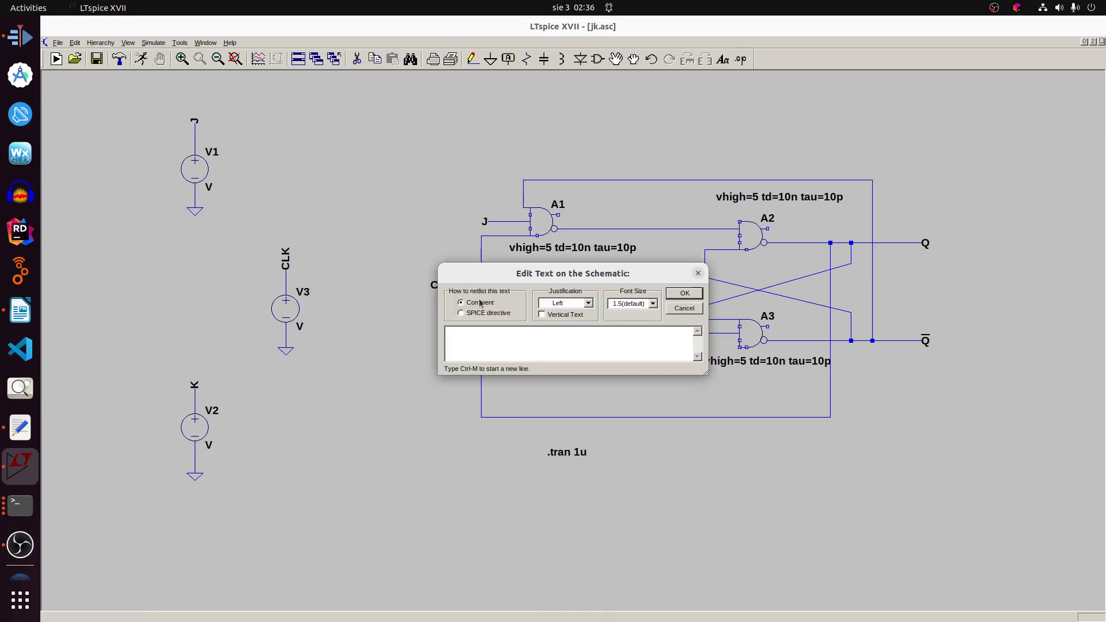
left_click(461, 313)
left_click(478, 335)
type("ic ")
type("V(")
type("Q)=5 ")
type("V(_")
type("Q)=0")
key("Return")
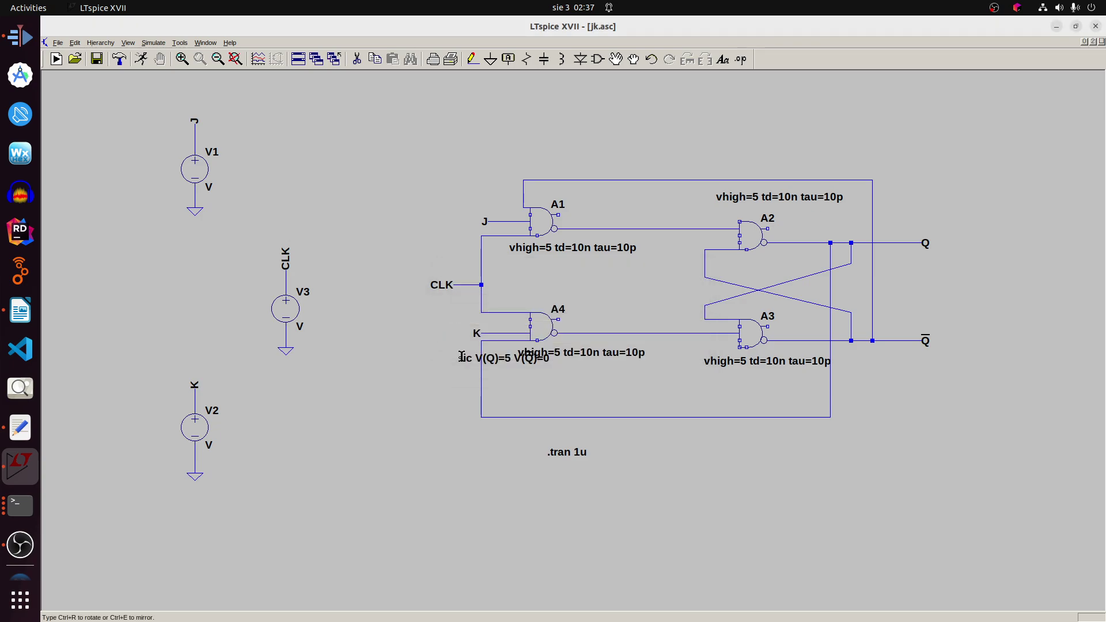
left_click(543, 467)
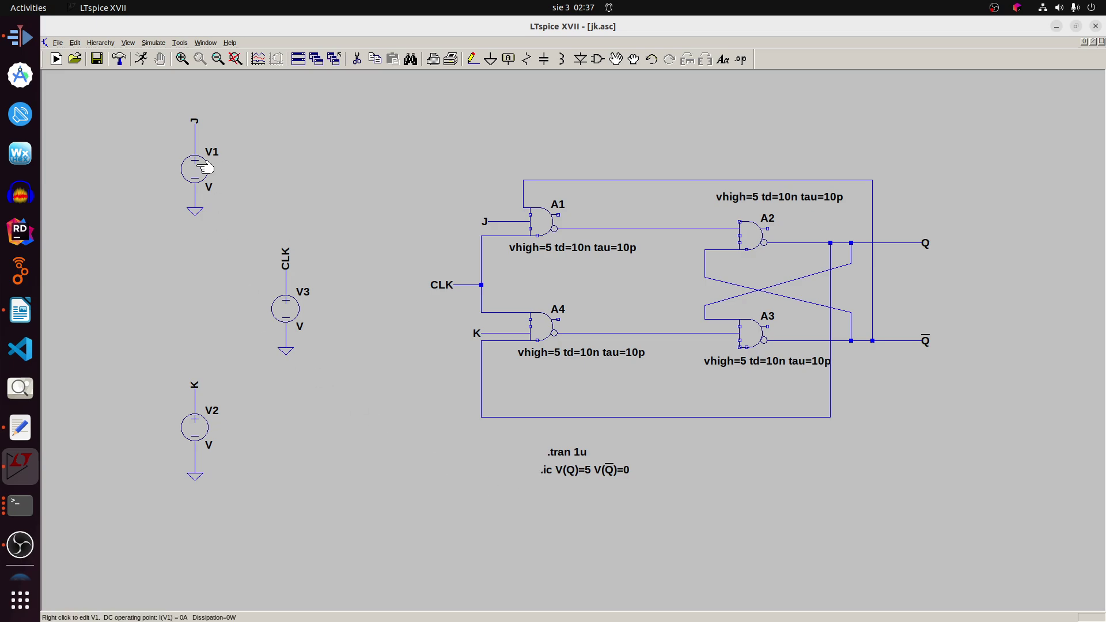
Enter PULSE(0 5 200n 10p 10p 200n 400n) as the value of J source V1.
right_click(204, 167)
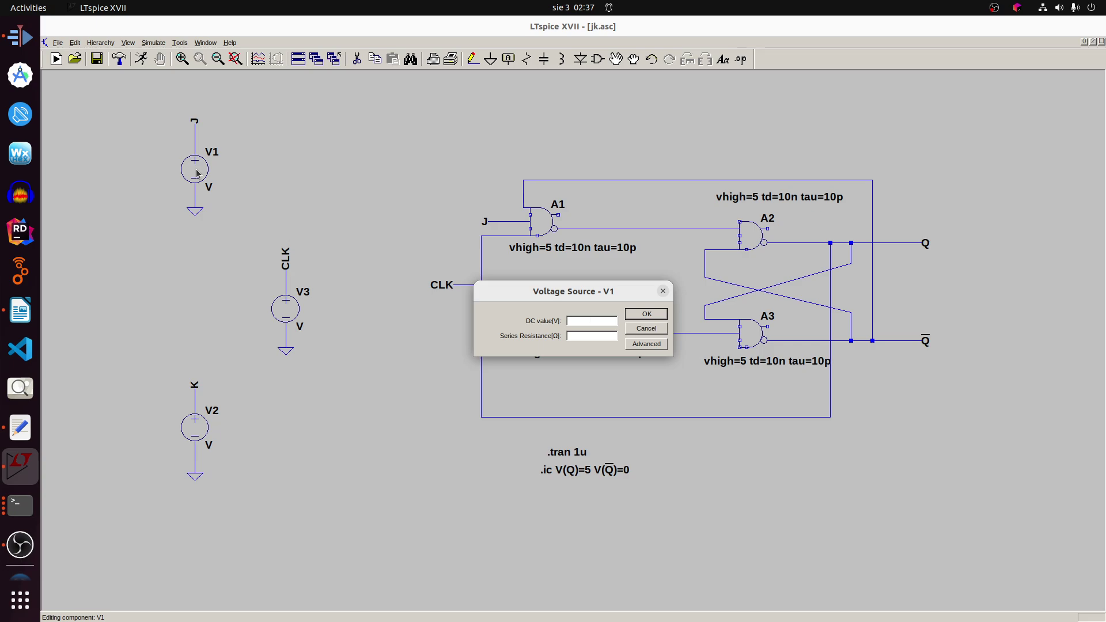
key("Escape")
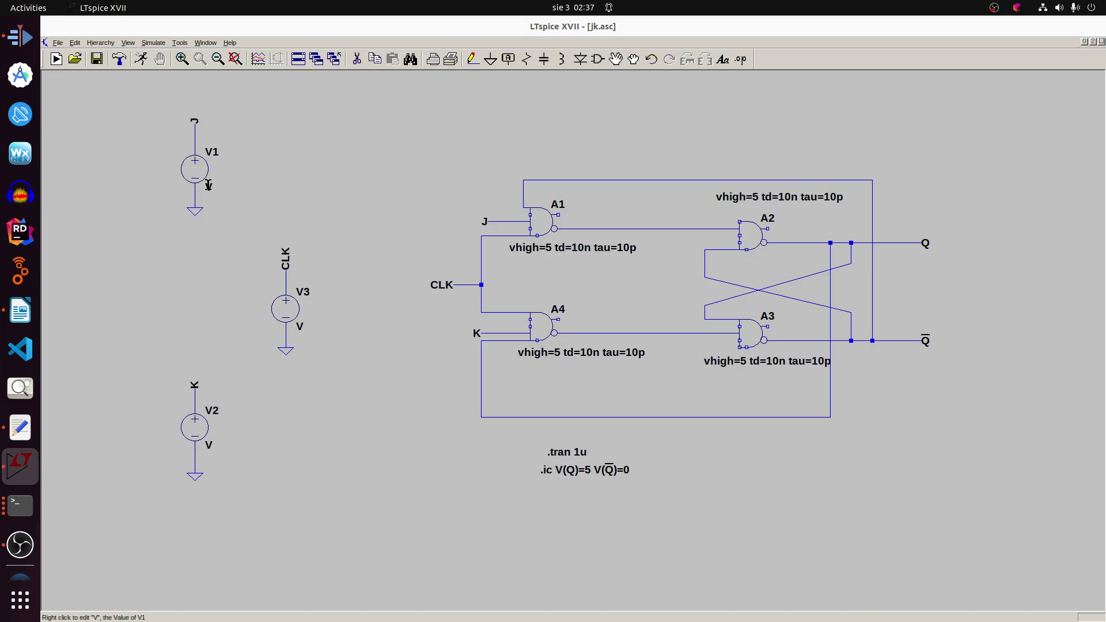
right_click(208, 186)
type("PUL")
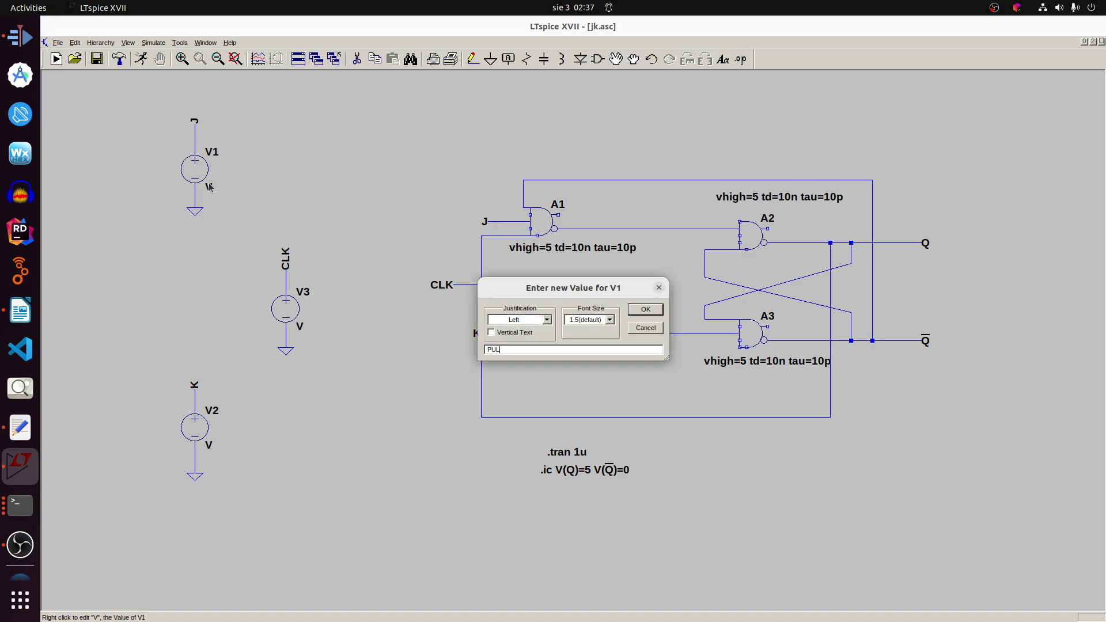
type("SE(")
type("0 5 200n 10")
type("p 10p ")
type("200n ")
type("400n")
key("ctrl+a")
key("ctrl+c")
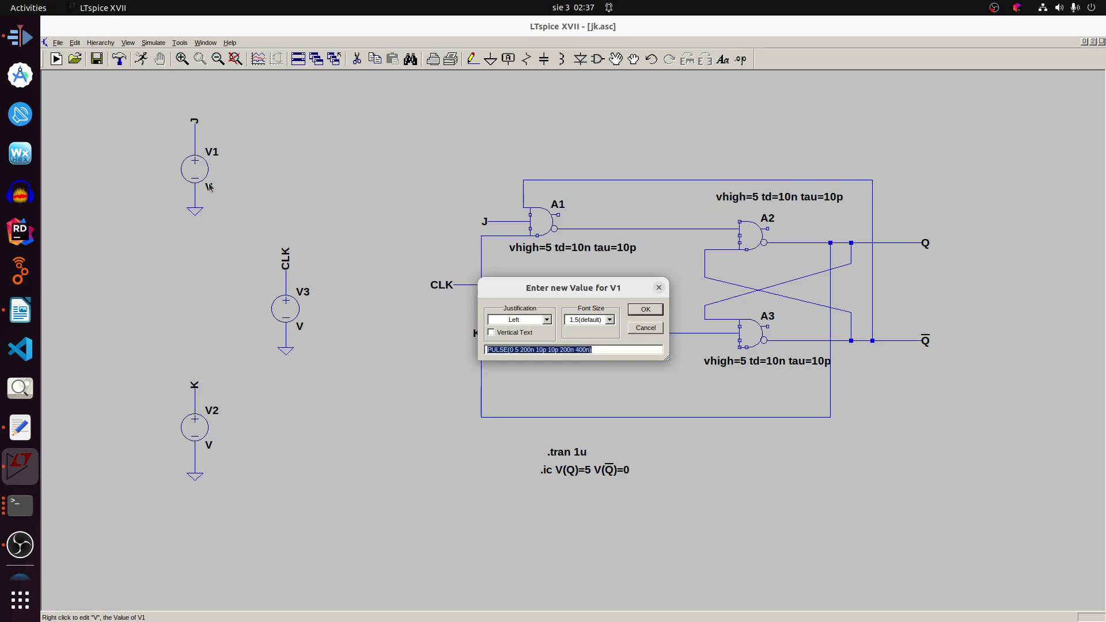
left_click(555, 348)
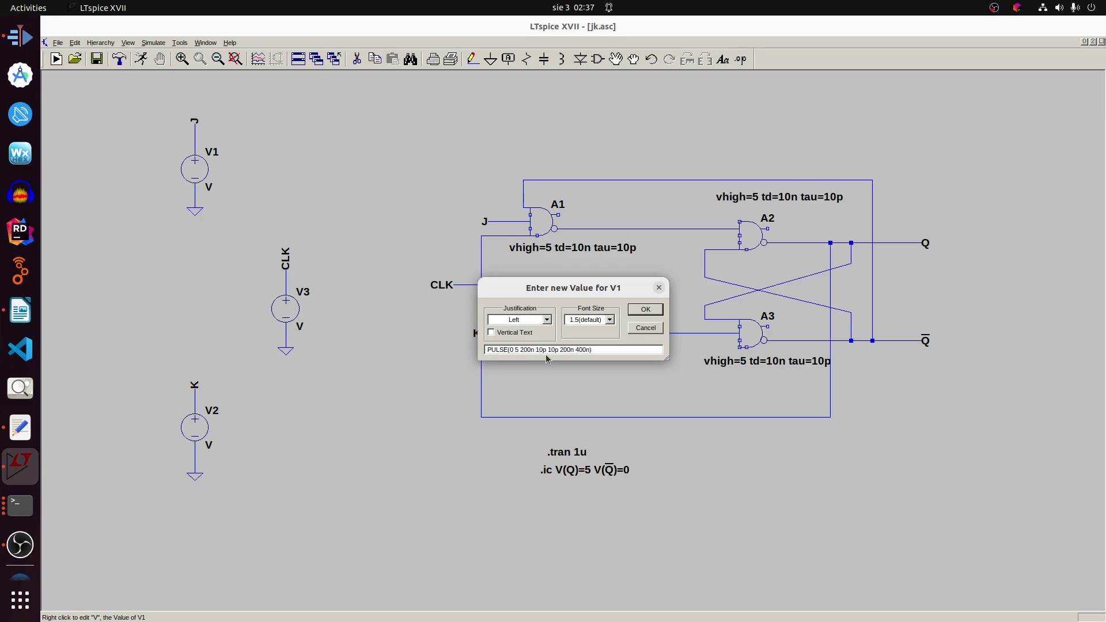
double_click(541, 350)
double_click(554, 350)
double_click(567, 350)
double_click(581, 350)
left_click(646, 310)
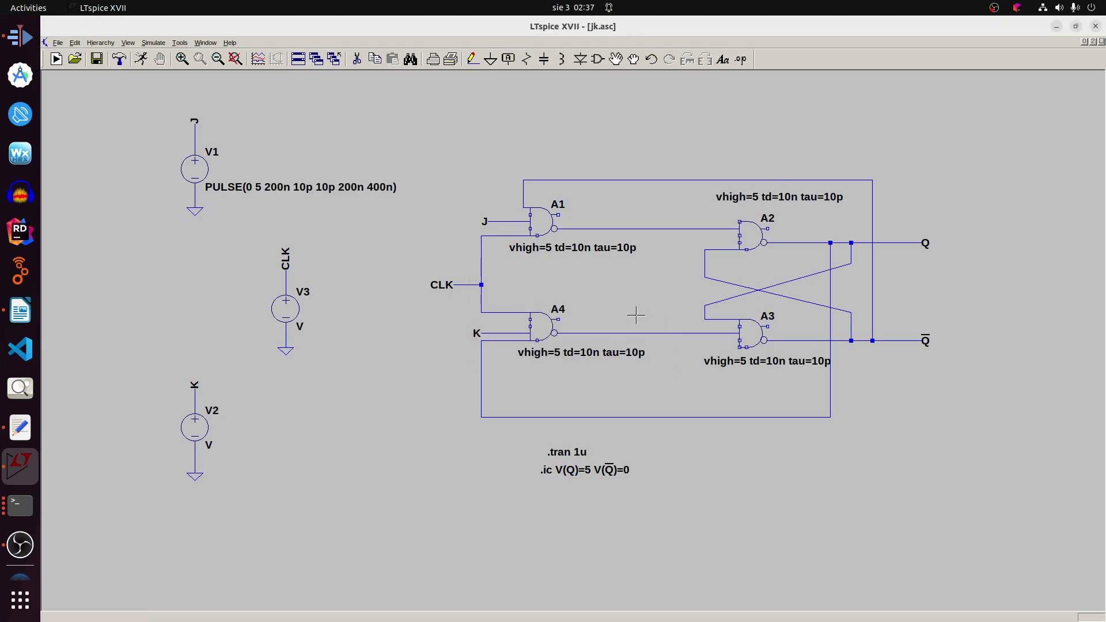
Paste the pulse specification into V2's value and change its delay to 0.
right_click(207, 444)
key("ctrl+v")
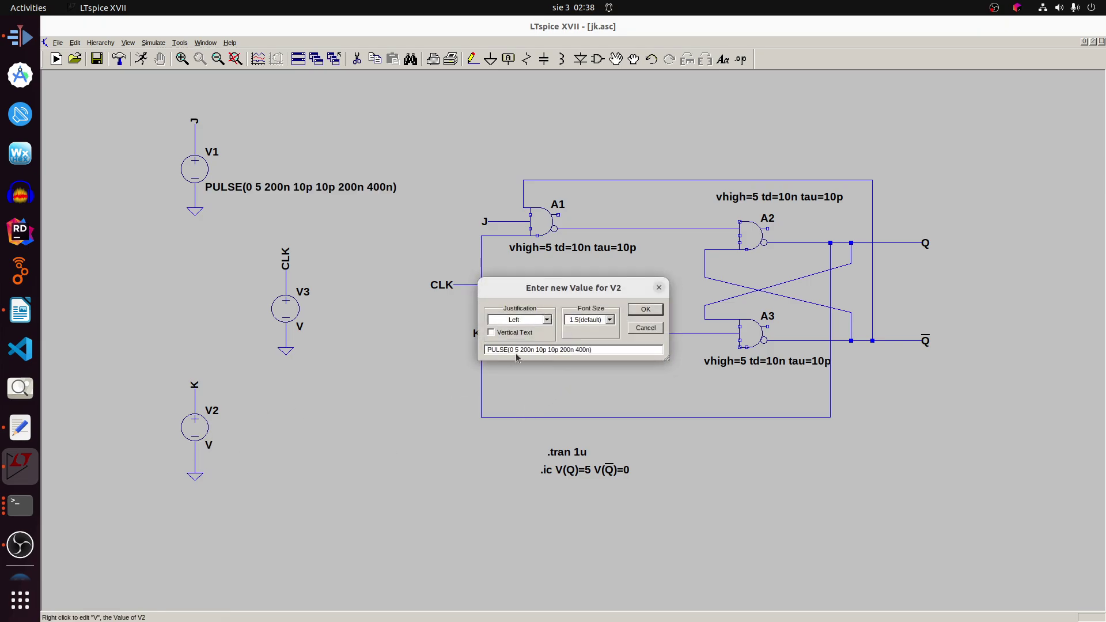
double_click(527, 349)
type("0")
key("Return")
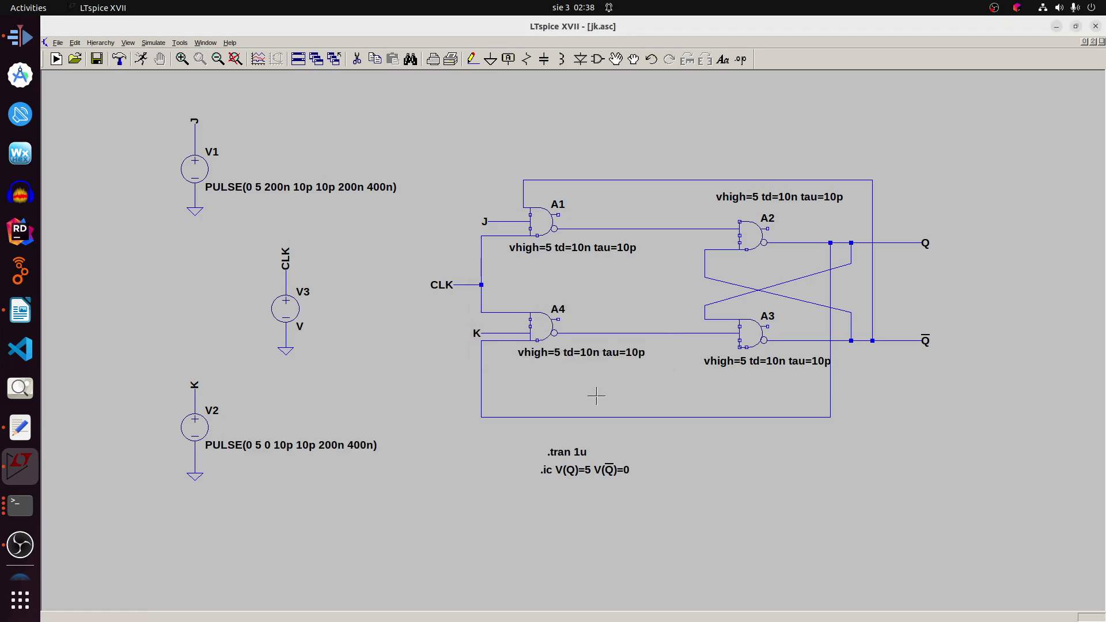
Edit V2's pulse to 100n width and 200n period: PULSE(0 5 0 10p 10p 100n 200n).
right_click(324, 445)
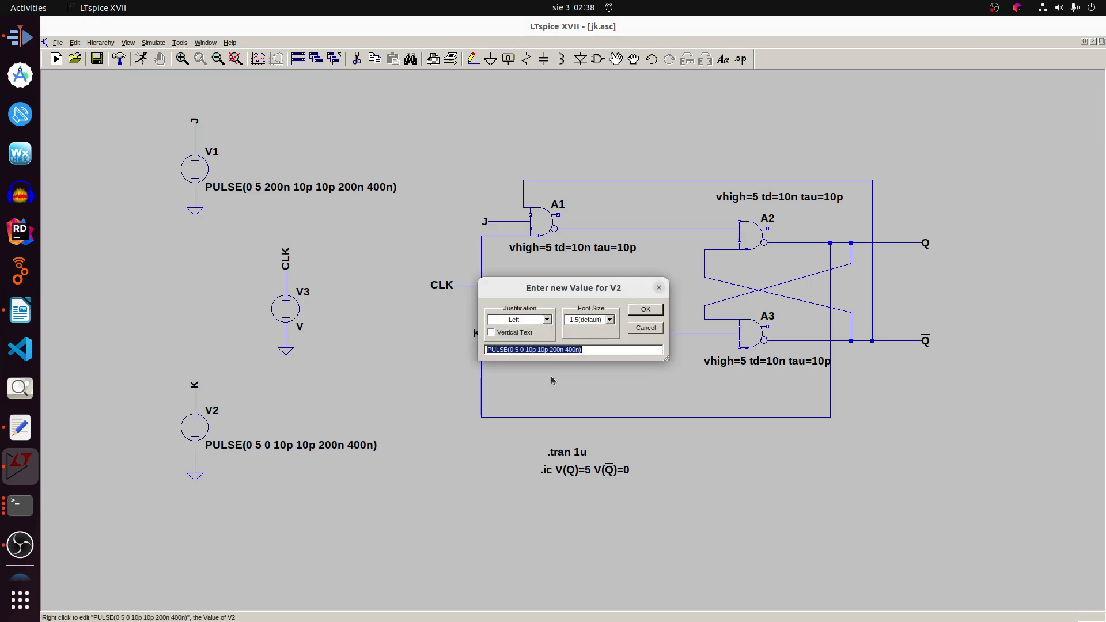
left_click(554, 349)
key("Delete")
type("2")
key("shift+Right")
key("Left")
key("Return")
Paste a pulse into clock source V3's value and edit it to PULSE(0 5 0 1n 1n 10n 20n).
right_click(302, 323)
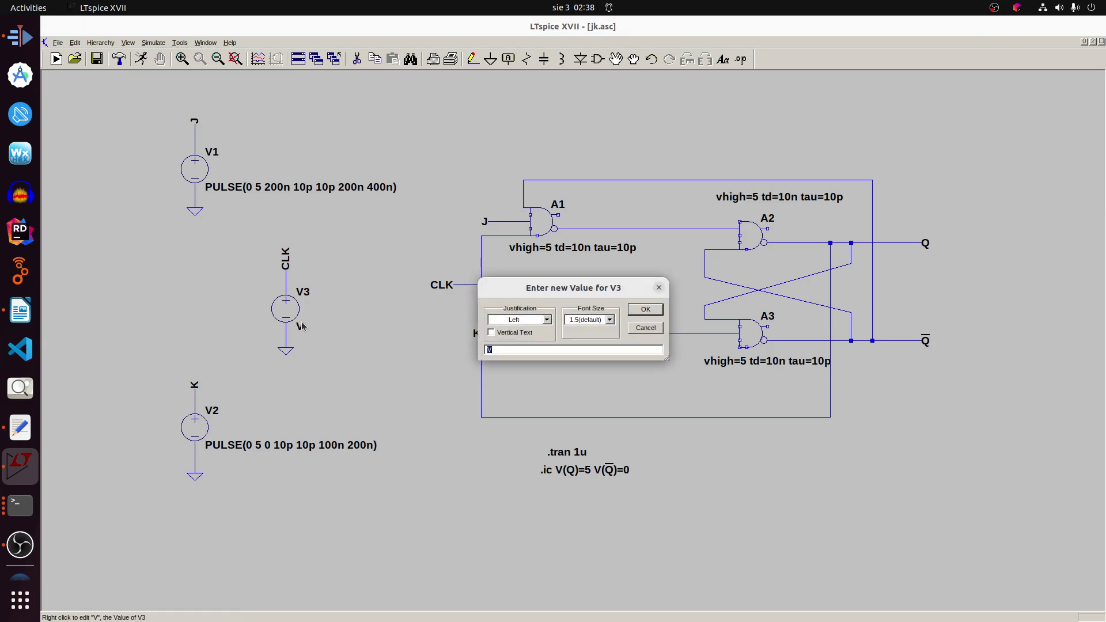
key("ctrl+v")
double_click(525, 350)
type("1")
key("Return")
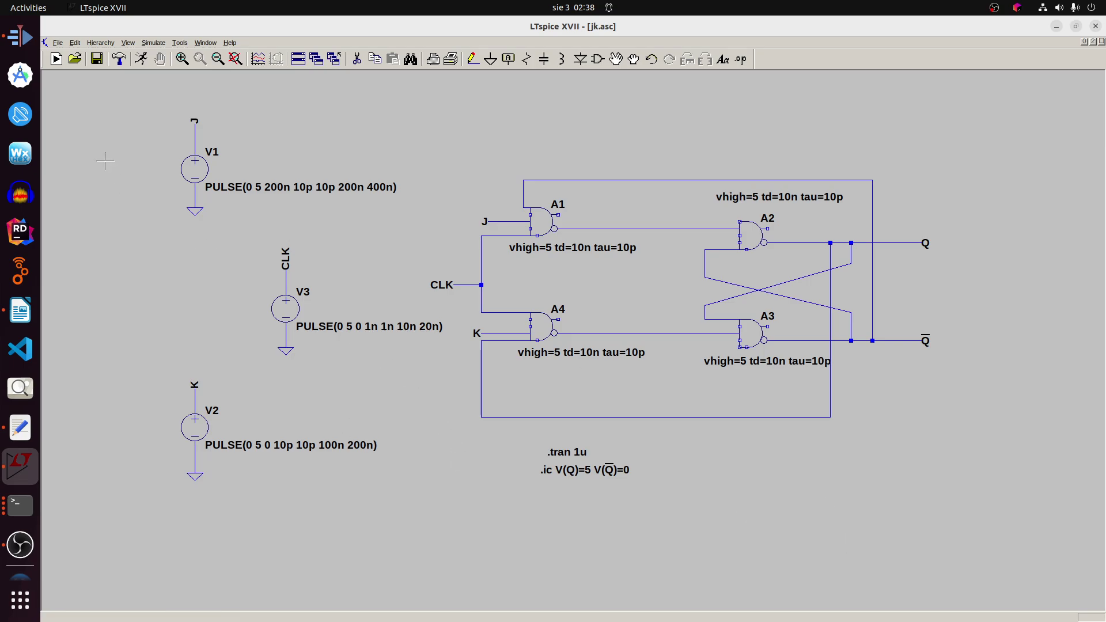
Run the 1 µs transient simulation, plot the 5 V CLK waveform, and add two empty panes.
left_click(142, 59)
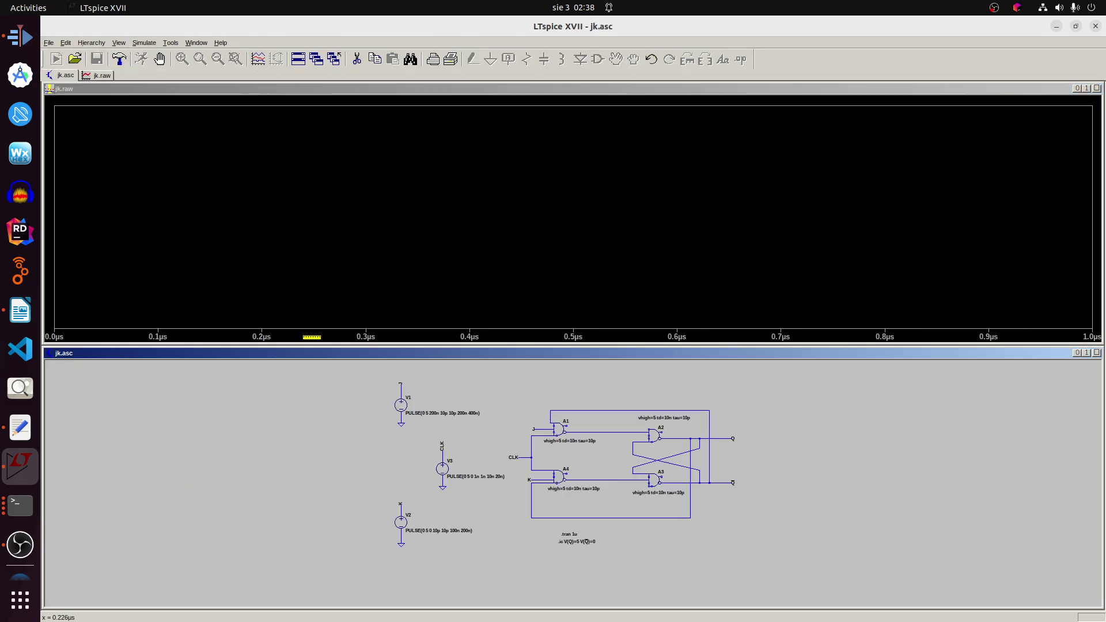
left_click(529, 452)
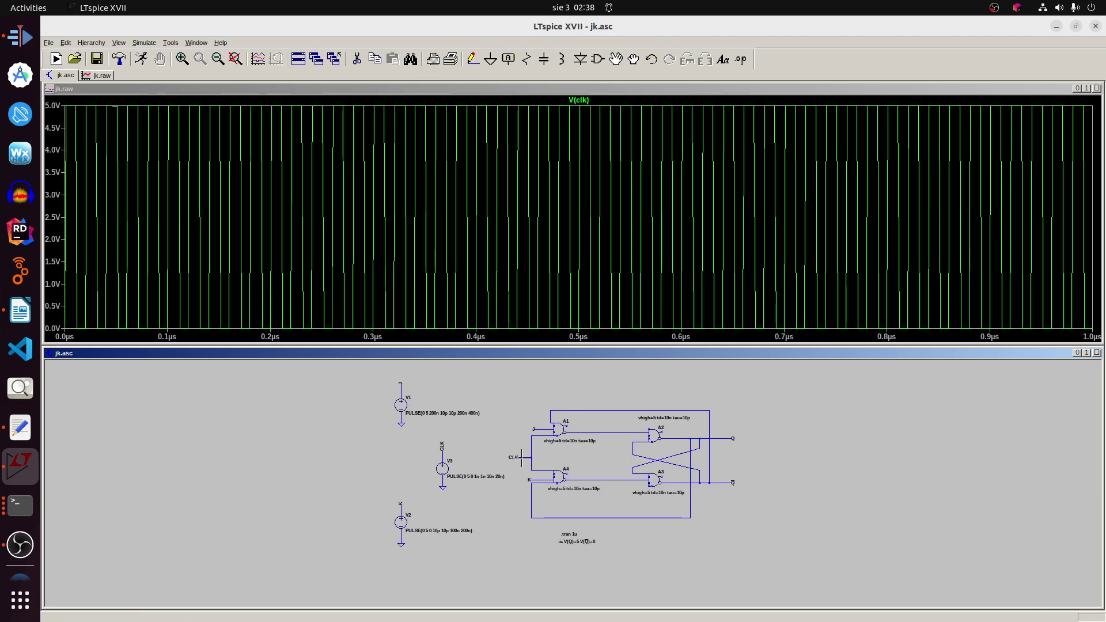
right_click(338, 210)
left_click(366, 264)
left_click(401, 177)
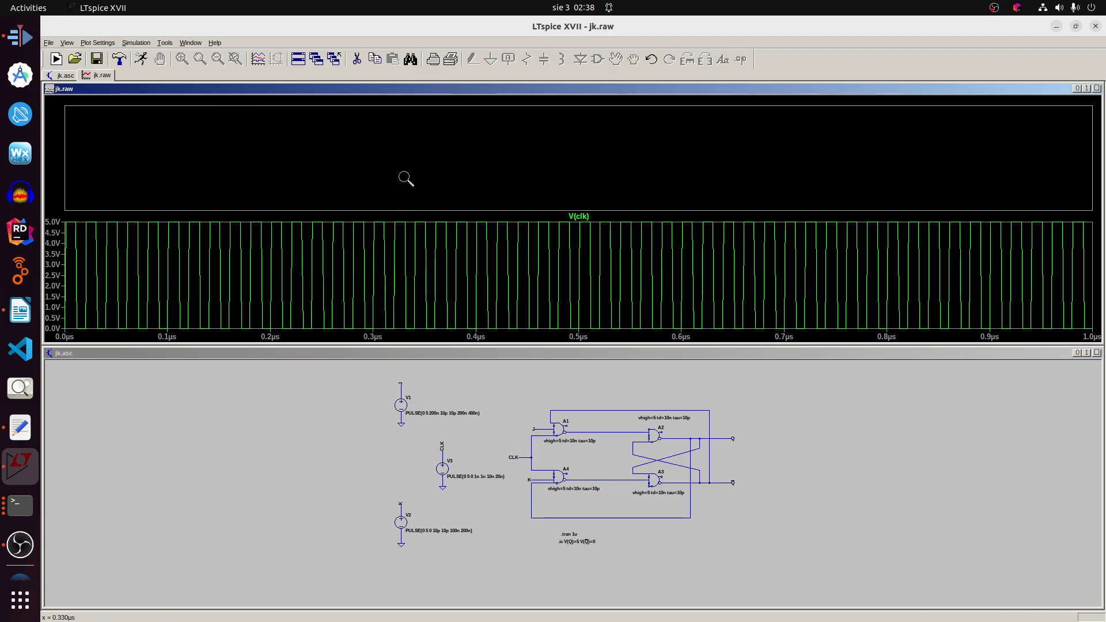
right_click(402, 177)
left_click(437, 248)
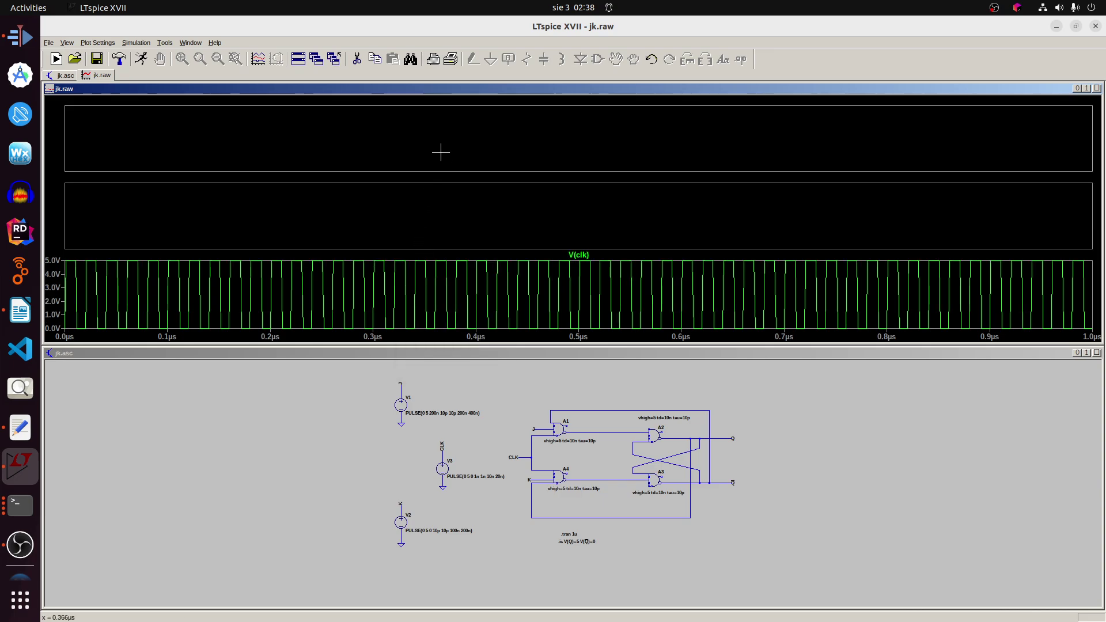
Plot the J net voltage in the top pane and K in the middle pane.
left_click(543, 428)
left_click(487, 234)
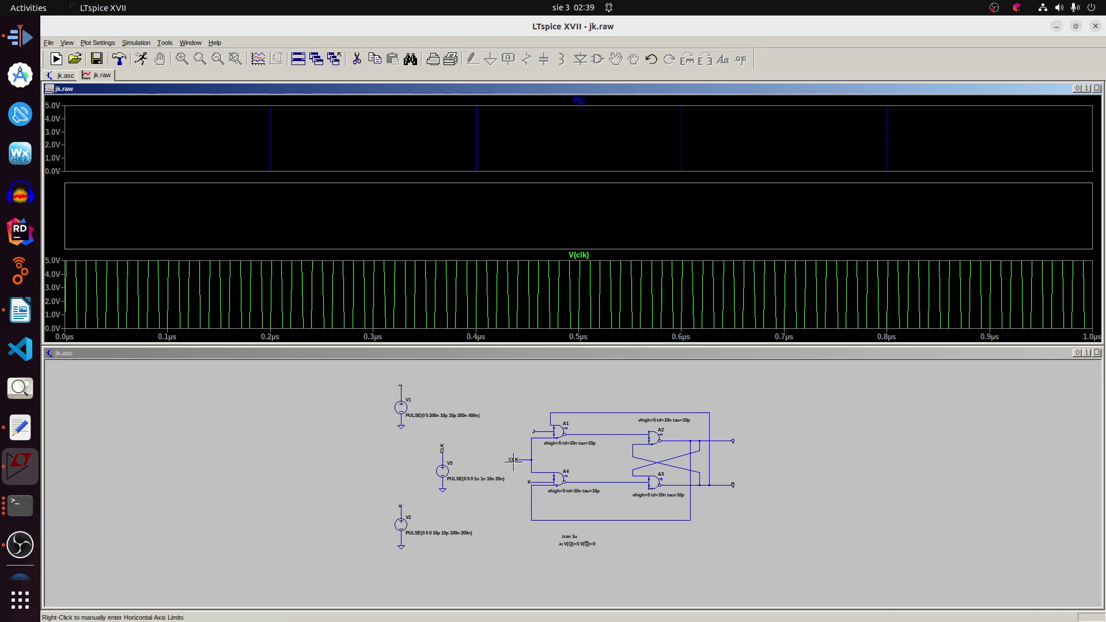
left_click(541, 480)
Add a new top pane and plot the Q output voltage in it.
right_click(390, 150)
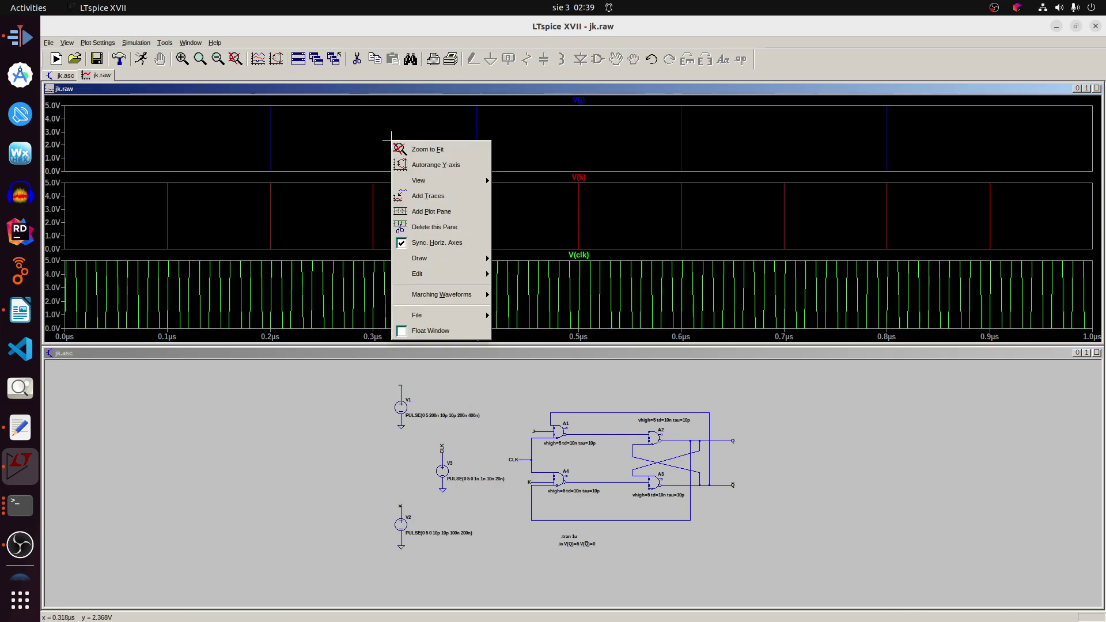
left_click(431, 212)
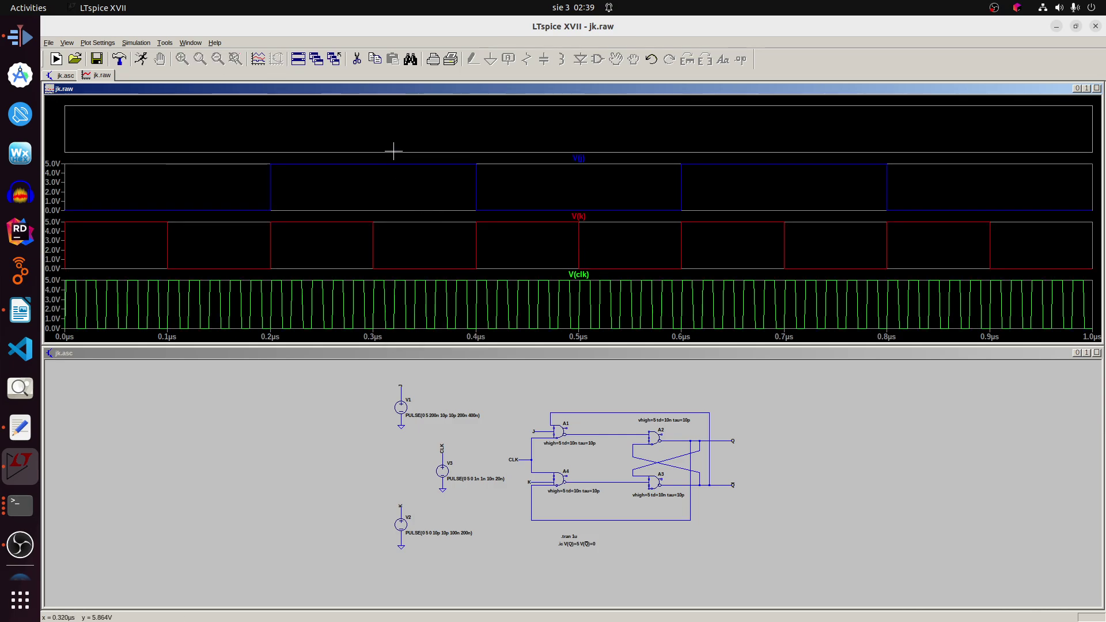
left_click(722, 441)
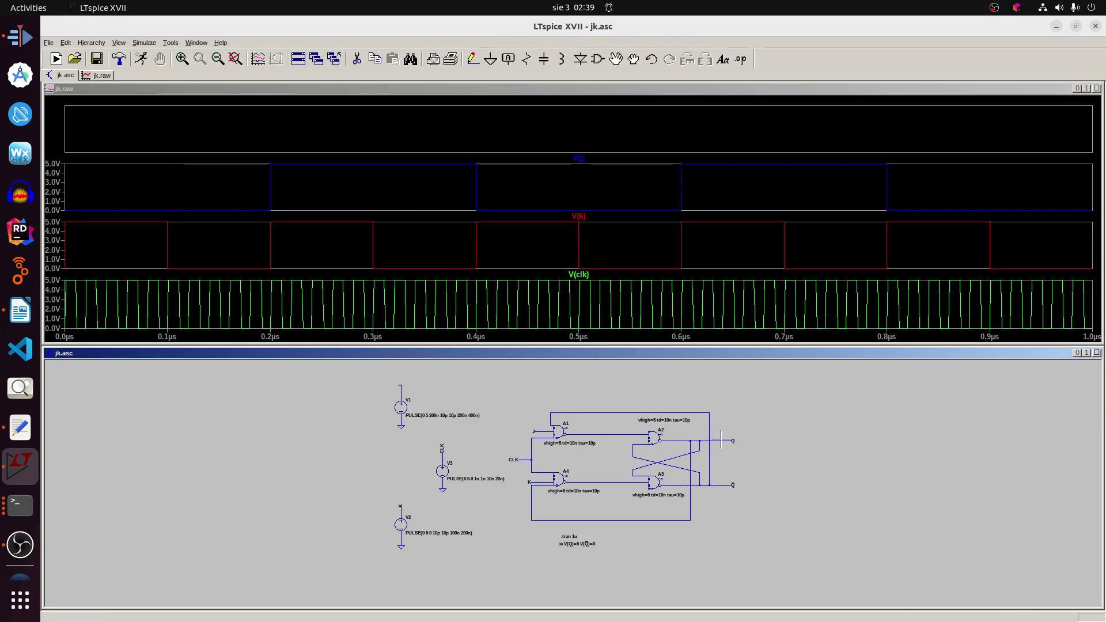
left_click(721, 441)
Add a fifth pane at the top and plot the Q-bar output voltage there.
left_click(579, 128)
right_click(580, 128)
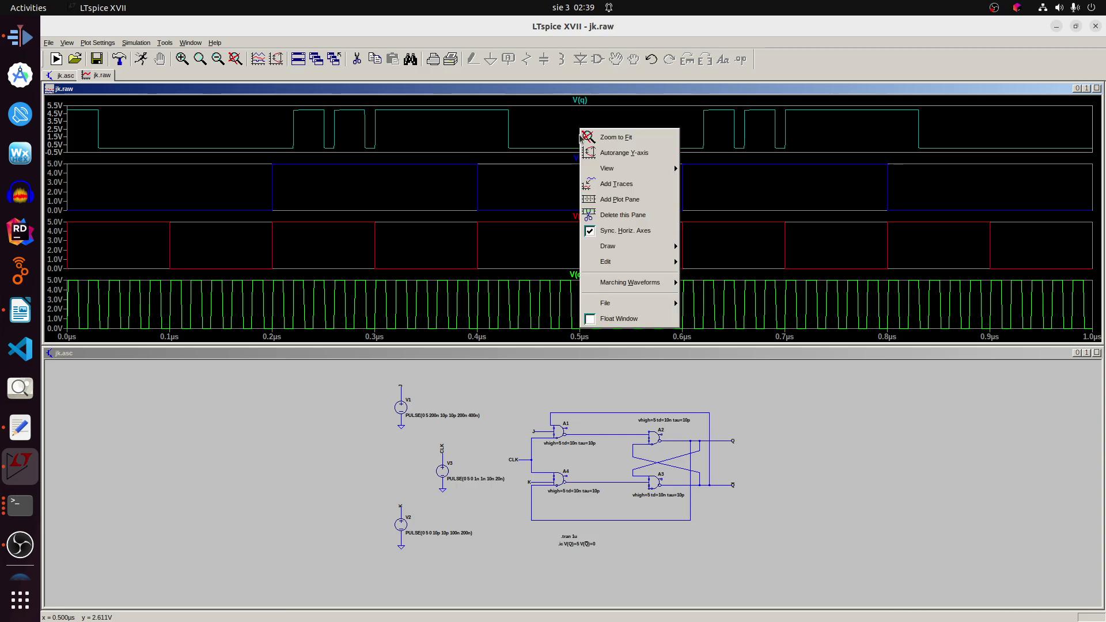
left_click(601, 193)
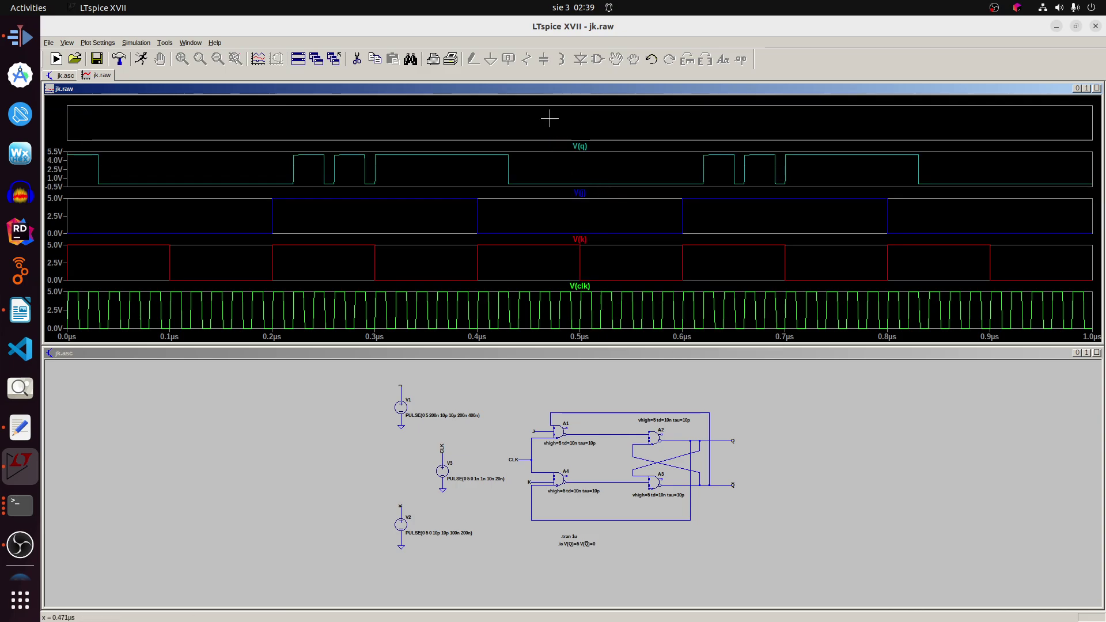
left_click(720, 475)
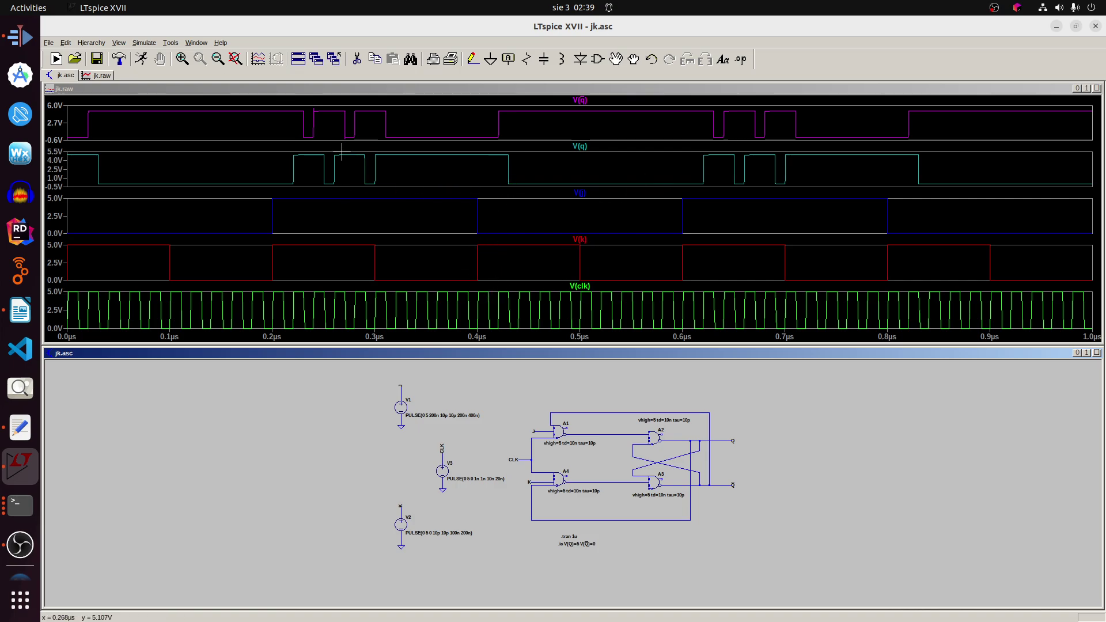
left_click(300, 399)
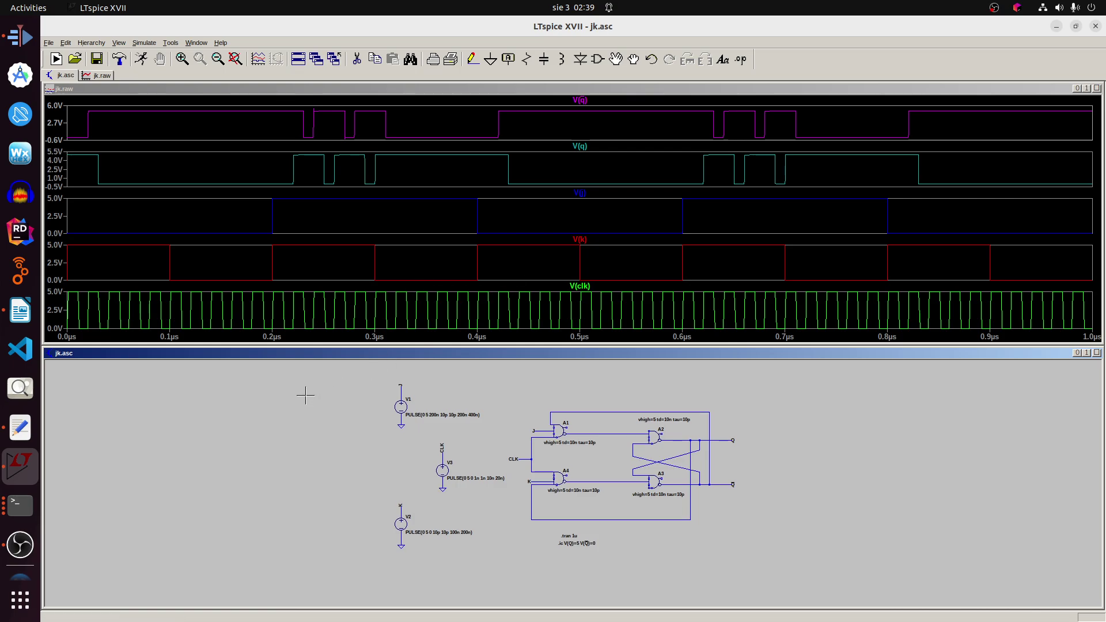